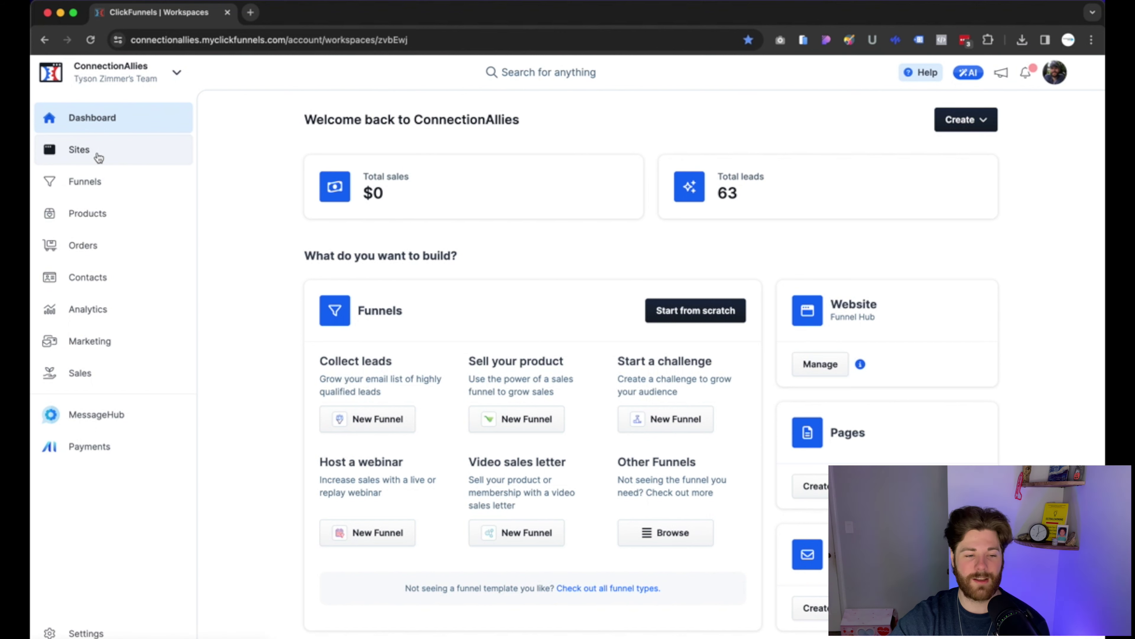
# Open the site theme's Coming soon page in the page editor and collapse the list of pages
pyautogui.click(98, 157)
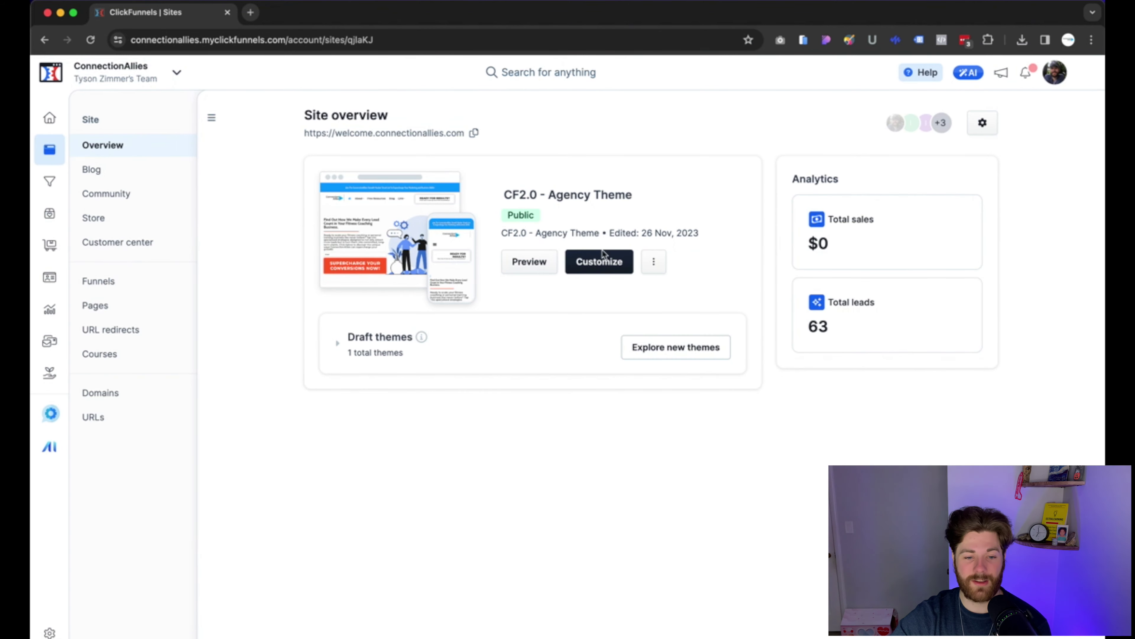
pyautogui.click(610, 271)
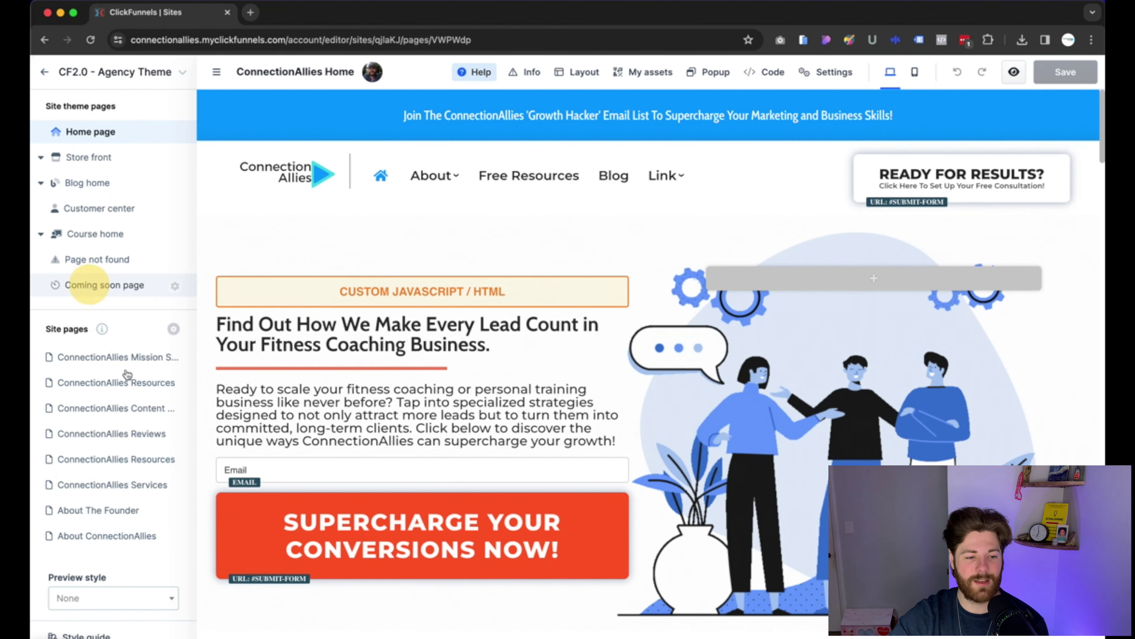
pyautogui.click(117, 286)
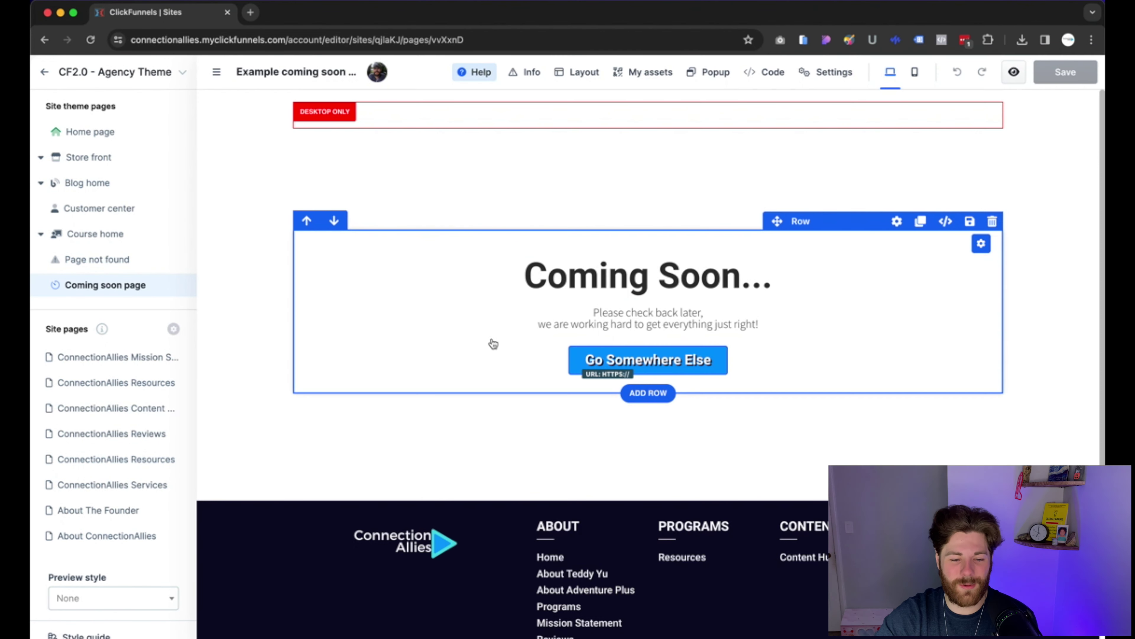
pyautogui.click(218, 72)
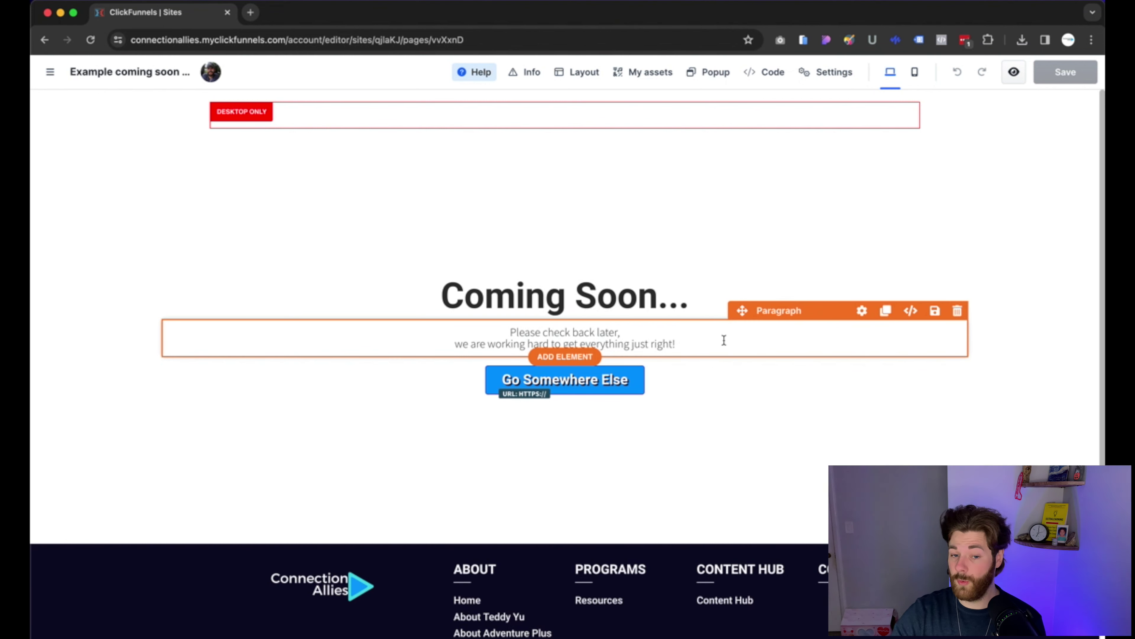
# Add an Input element directly below the "Please check back later" paragraph and review its settings
pyautogui.click(560, 368)
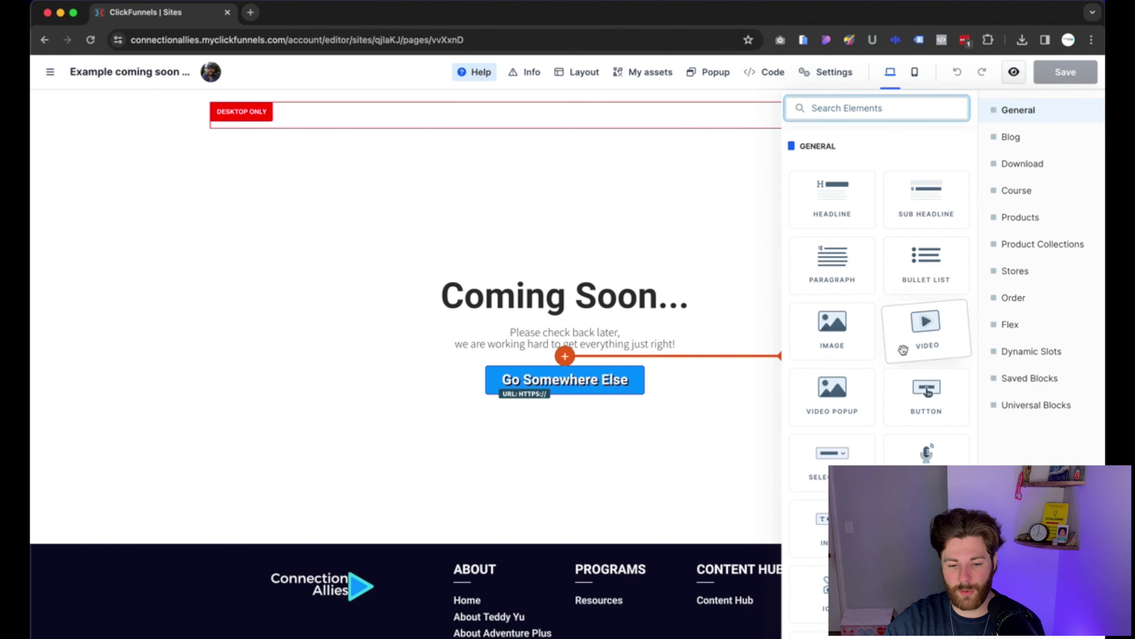
pyautogui.scroll(-1, 903, 350)
pyautogui.scroll(-3, 902, 349)
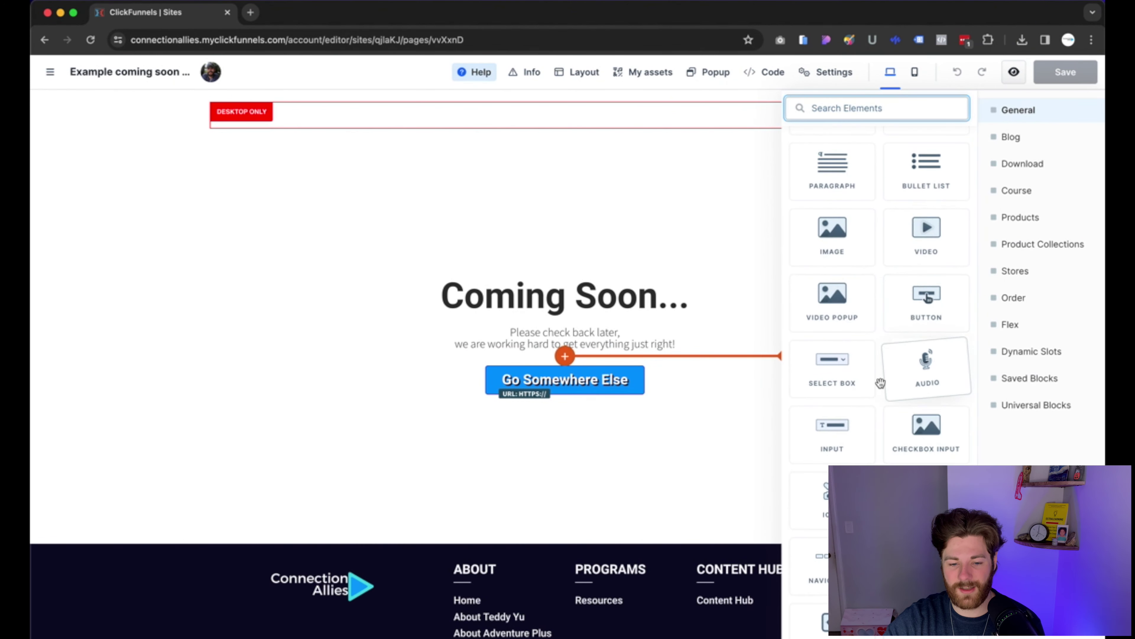
pyautogui.click(849, 440)
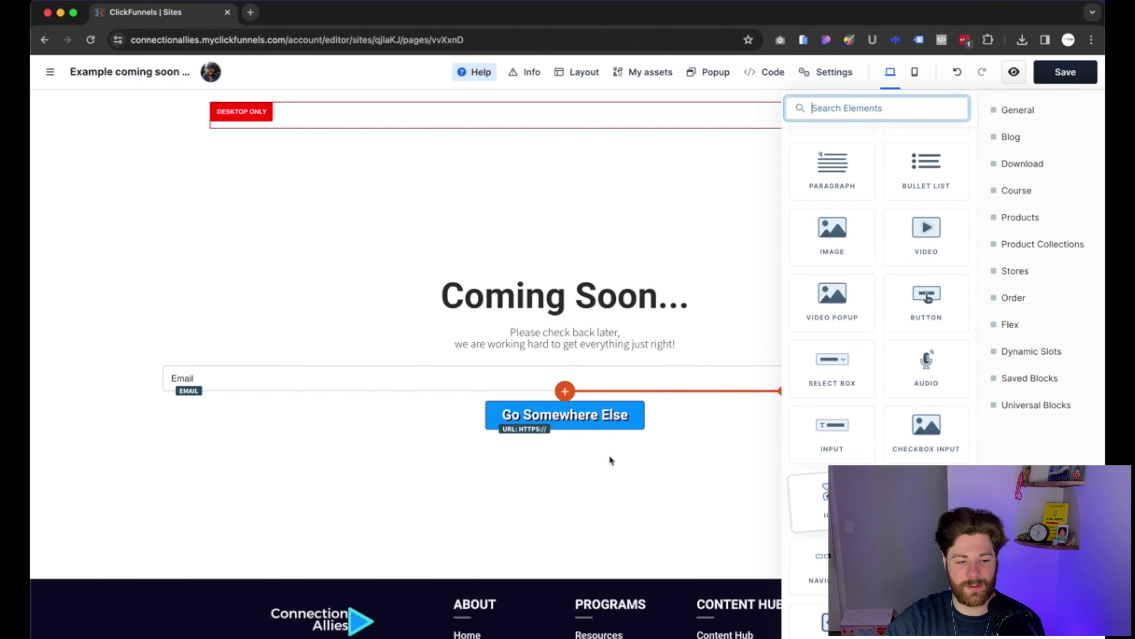
pyautogui.click(254, 310)
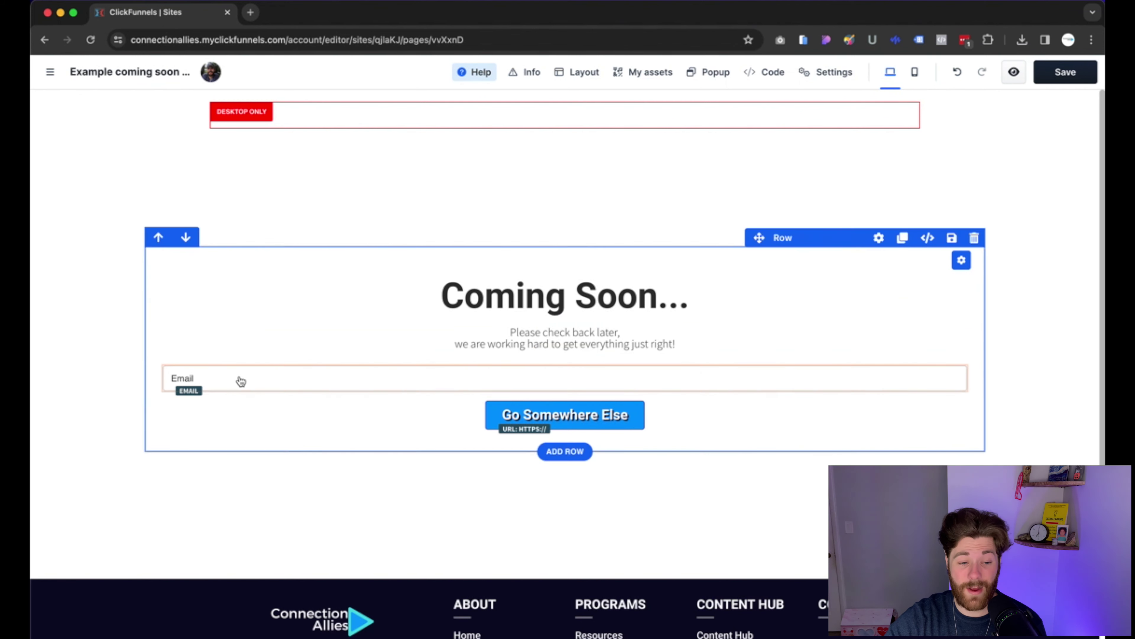
pyautogui.click(252, 391)
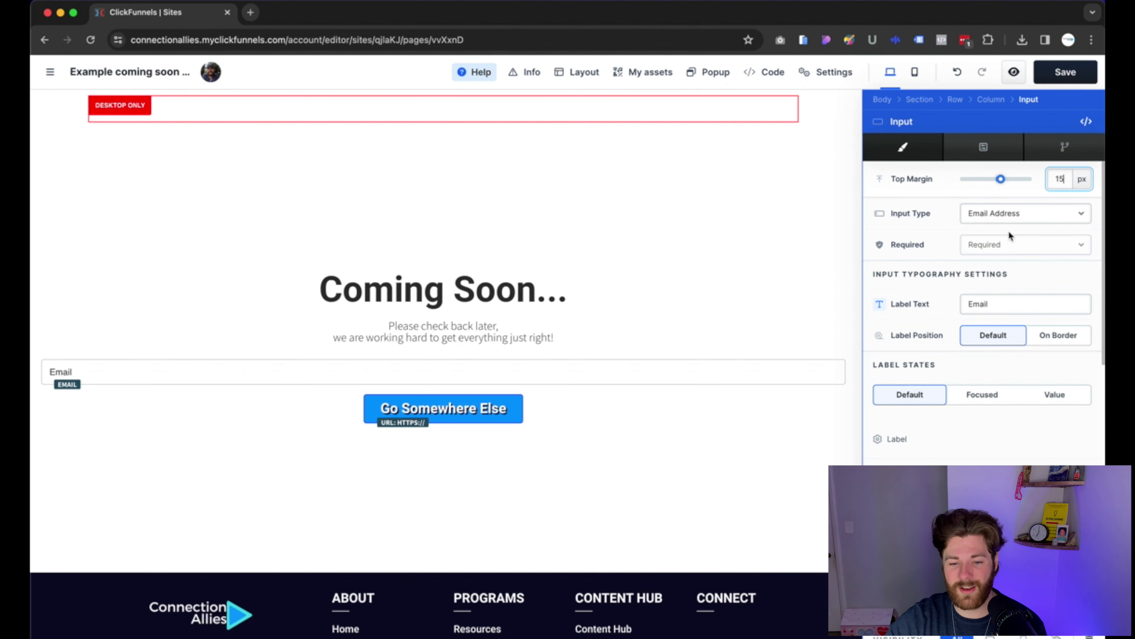
pyautogui.click(715, 291)
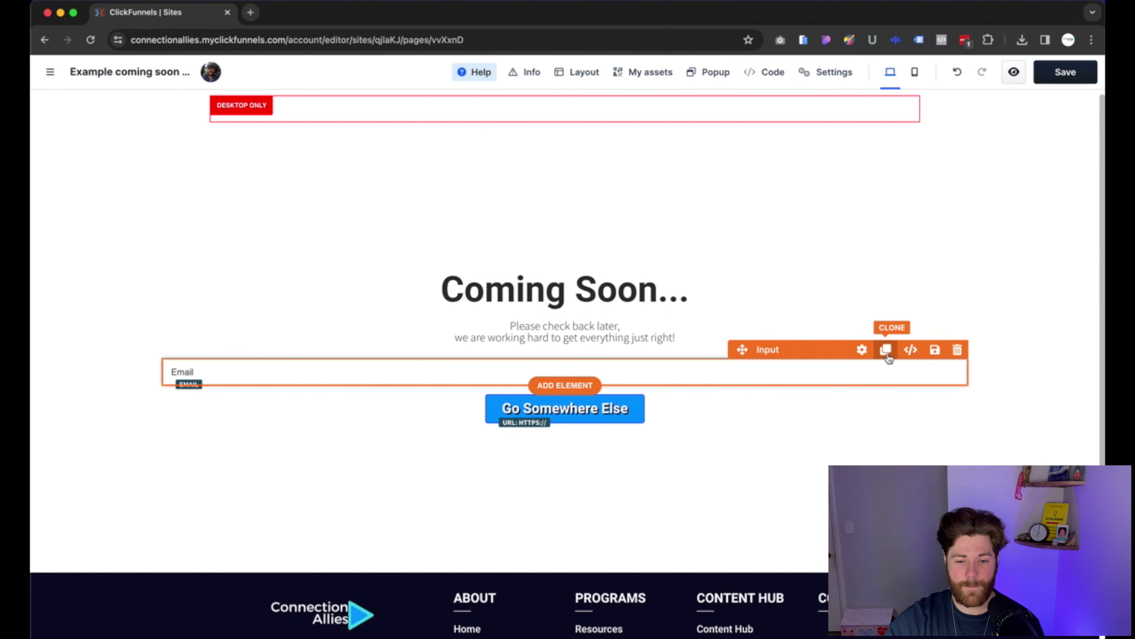
# Clone the email input and set the upper copy's input type to First Name
pyautogui.click(886, 353)
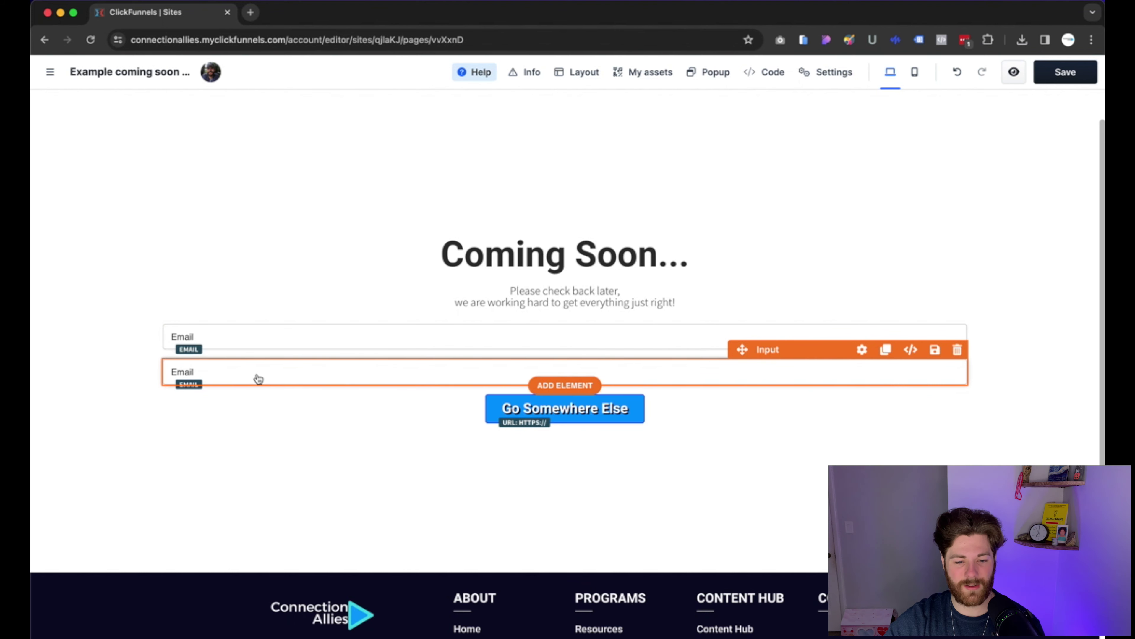
pyautogui.click(179, 338)
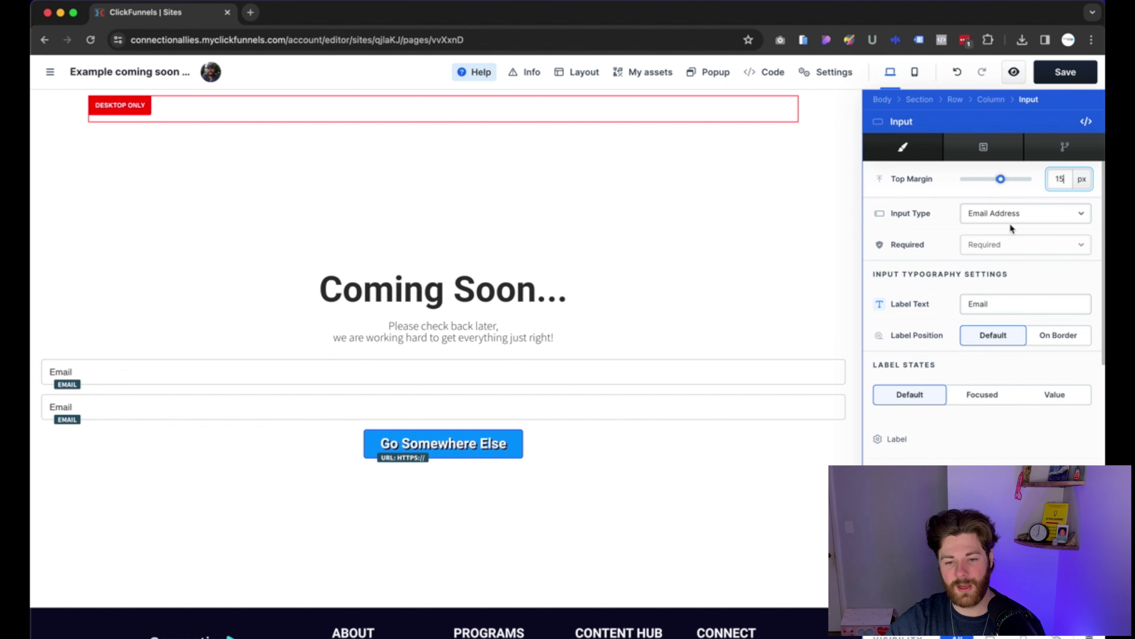
pyautogui.click(1027, 217)
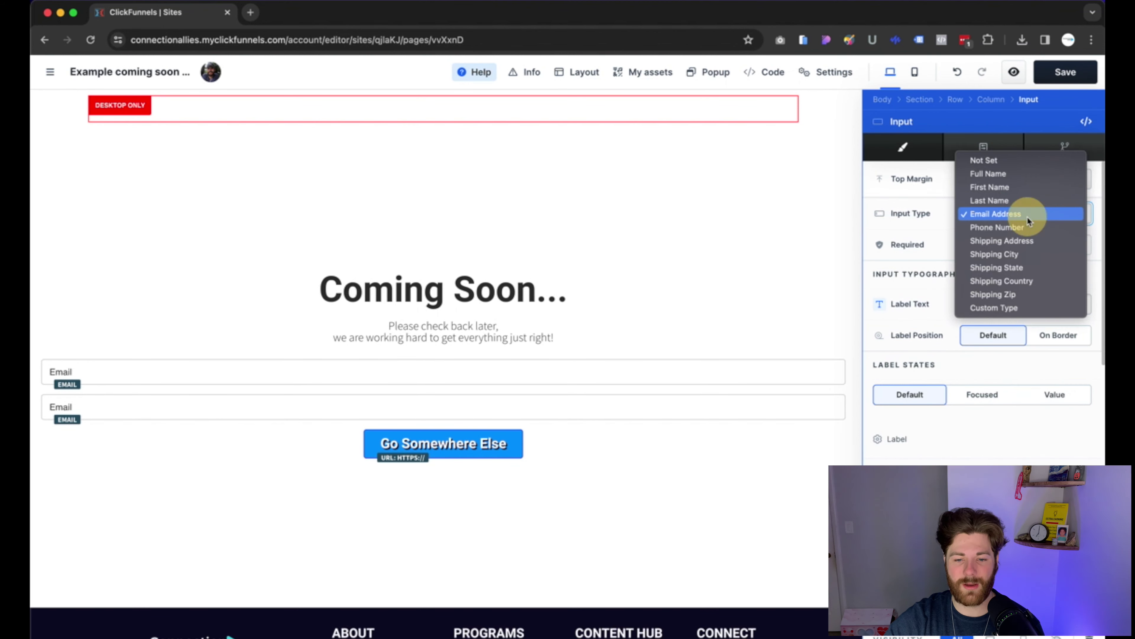
pyautogui.click(1012, 187)
pyautogui.click(171, 328)
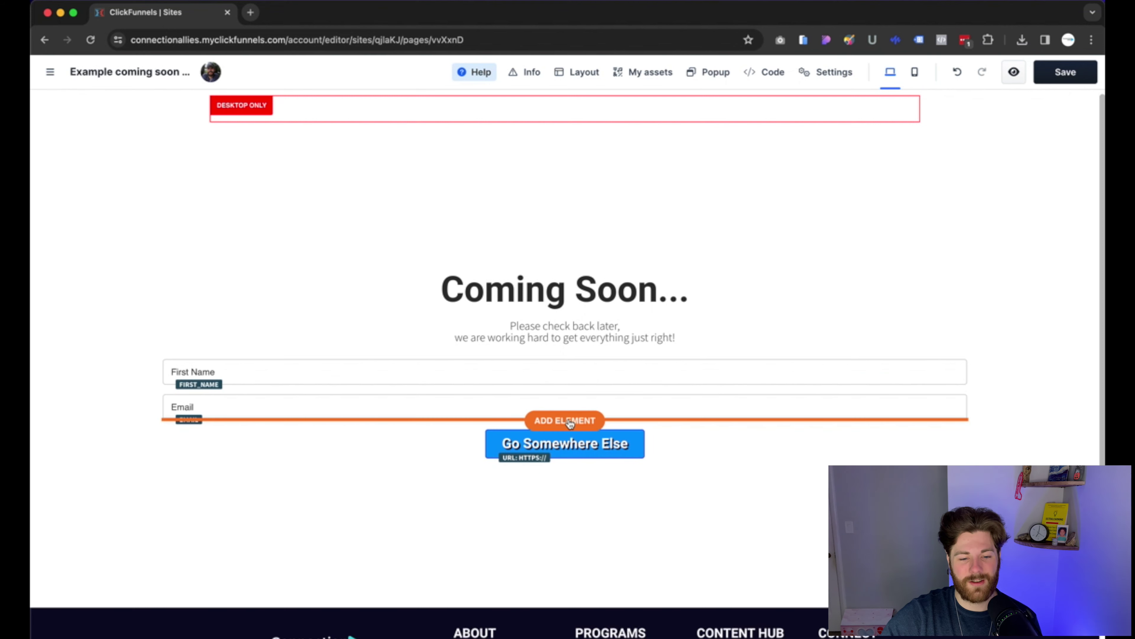
pyautogui.click(568, 420)
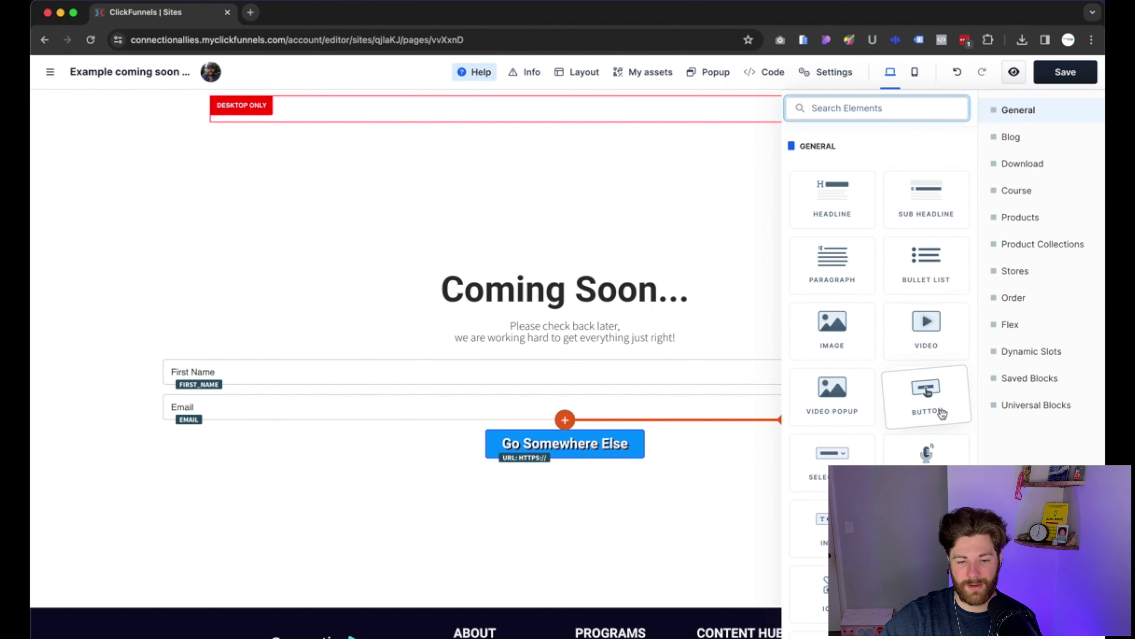
pyautogui.scroll(-1, 938, 408)
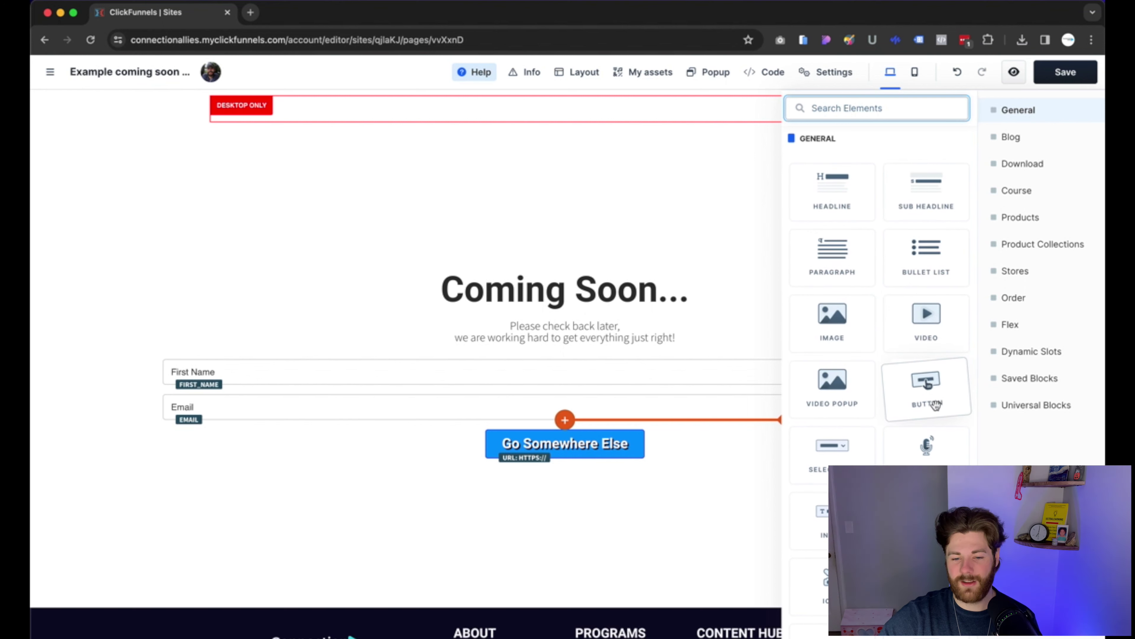
pyautogui.moveTo(933, 401); pyautogui.dragTo(590, 451)
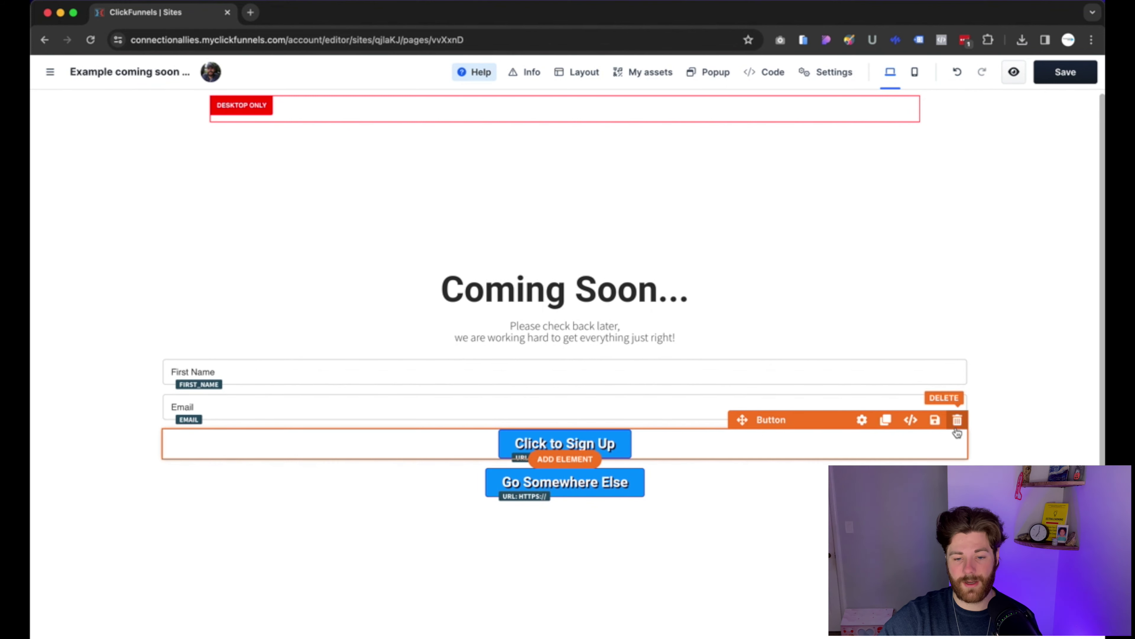
pyautogui.click(957, 420)
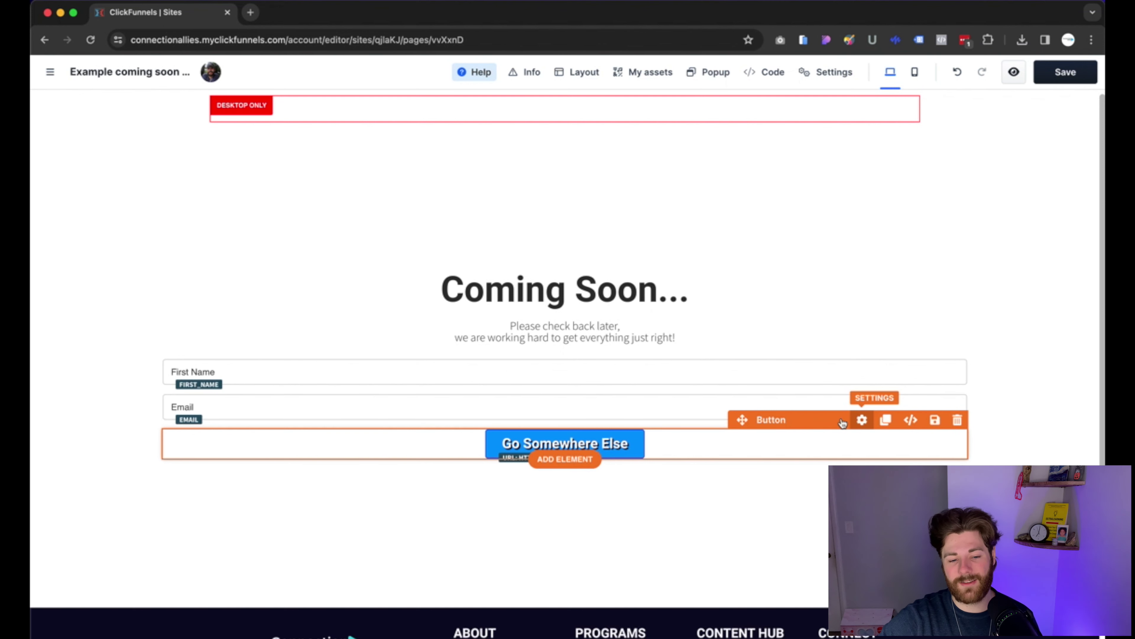
# Set the "Go Somewhere Else" button's click action to submit order/form without a redirect override, and save the page
pyautogui.click(862, 419)
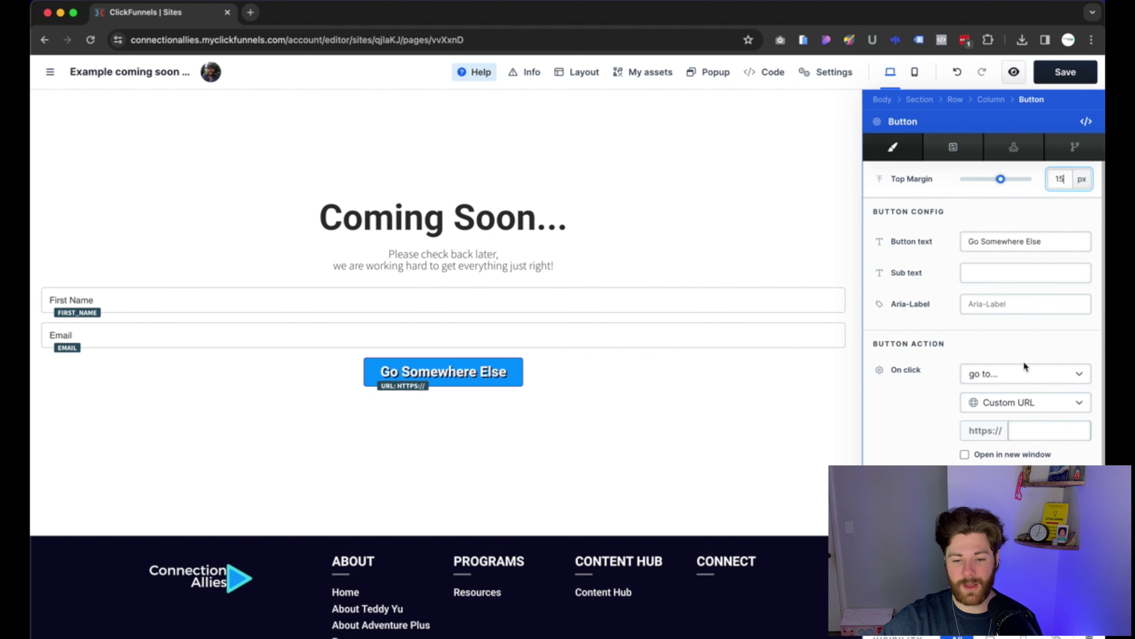
pyautogui.click(1024, 375)
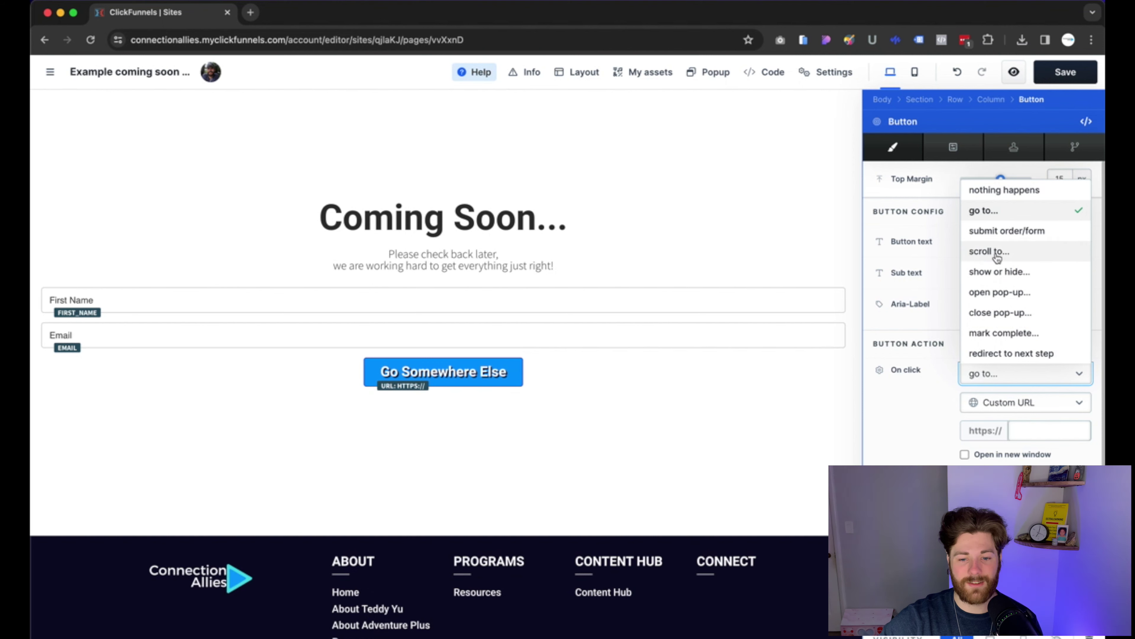
pyautogui.click(980, 233)
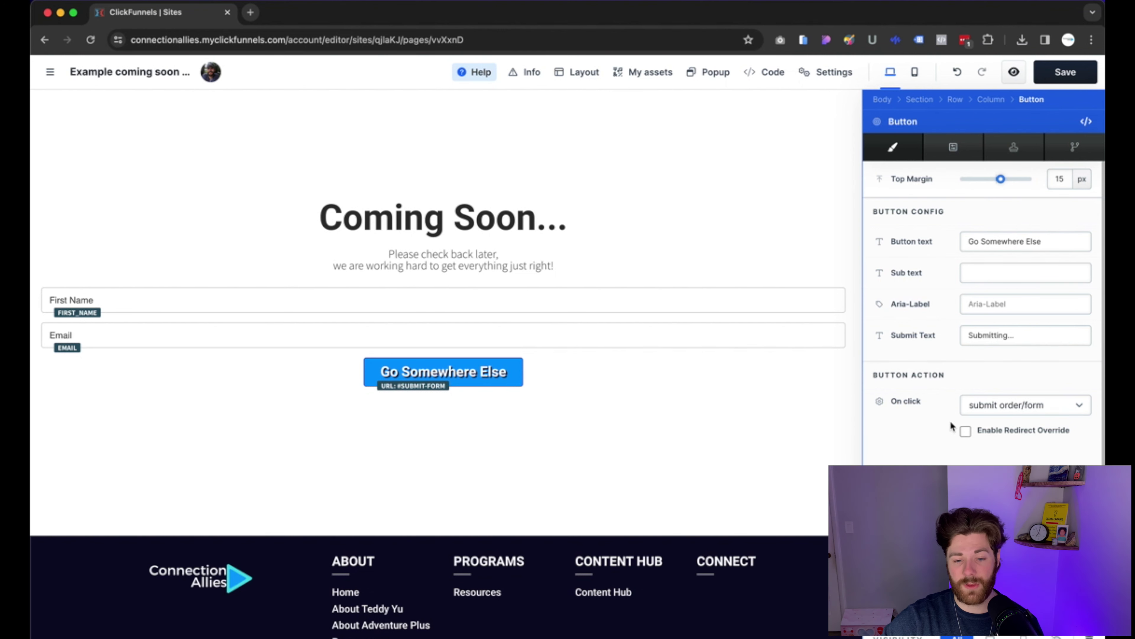
pyautogui.click(966, 432)
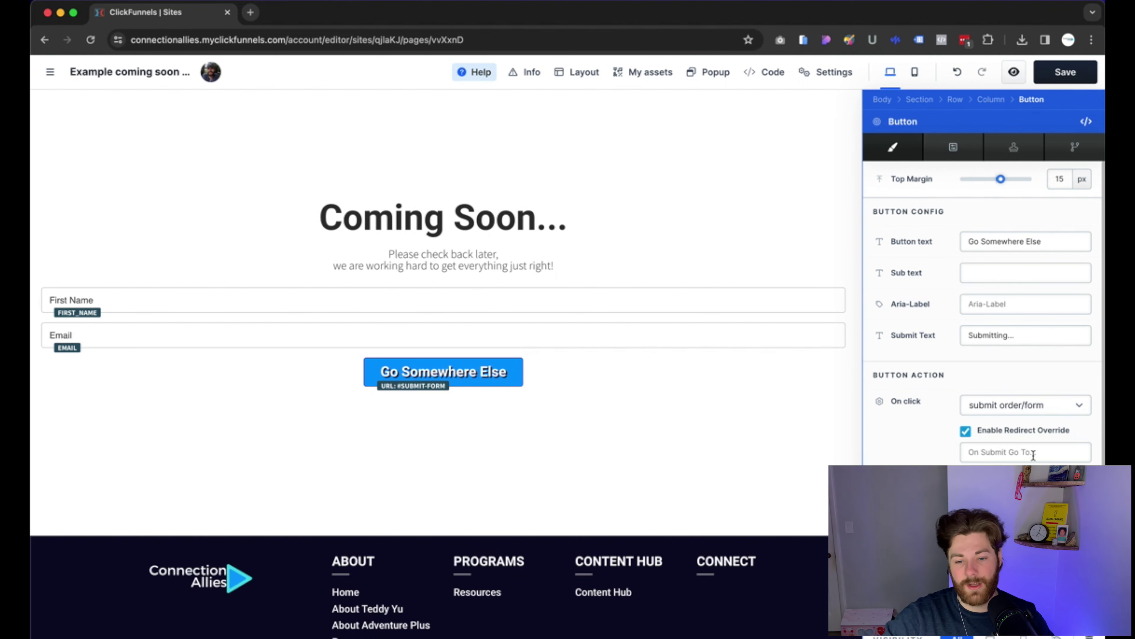
pyautogui.click(966, 431)
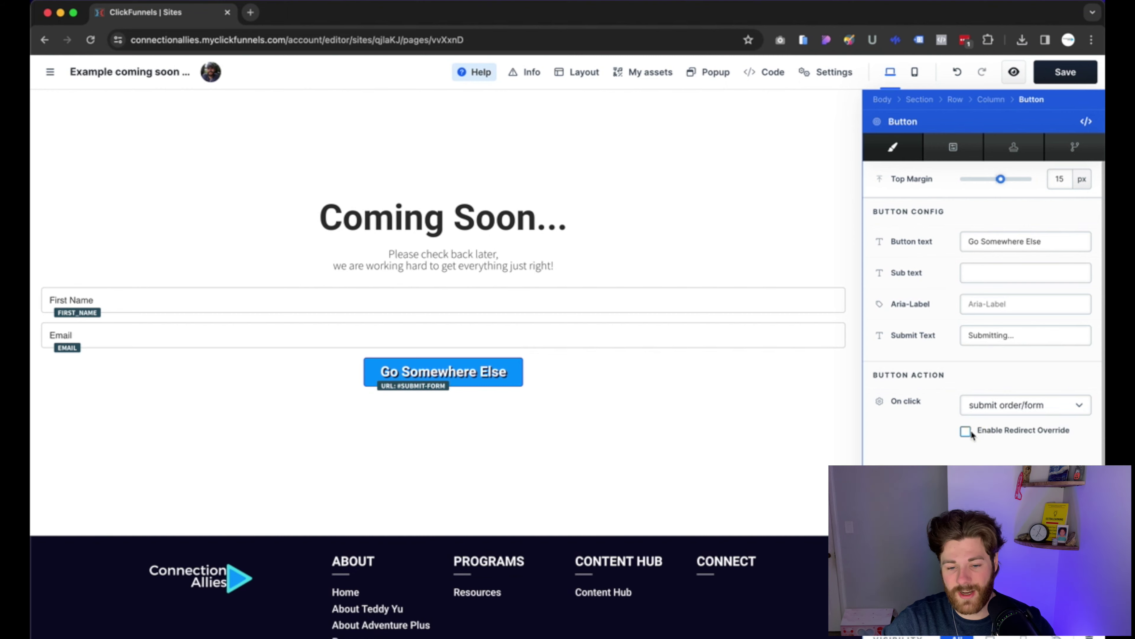
pyautogui.press('Escape')
pyautogui.click(1066, 71)
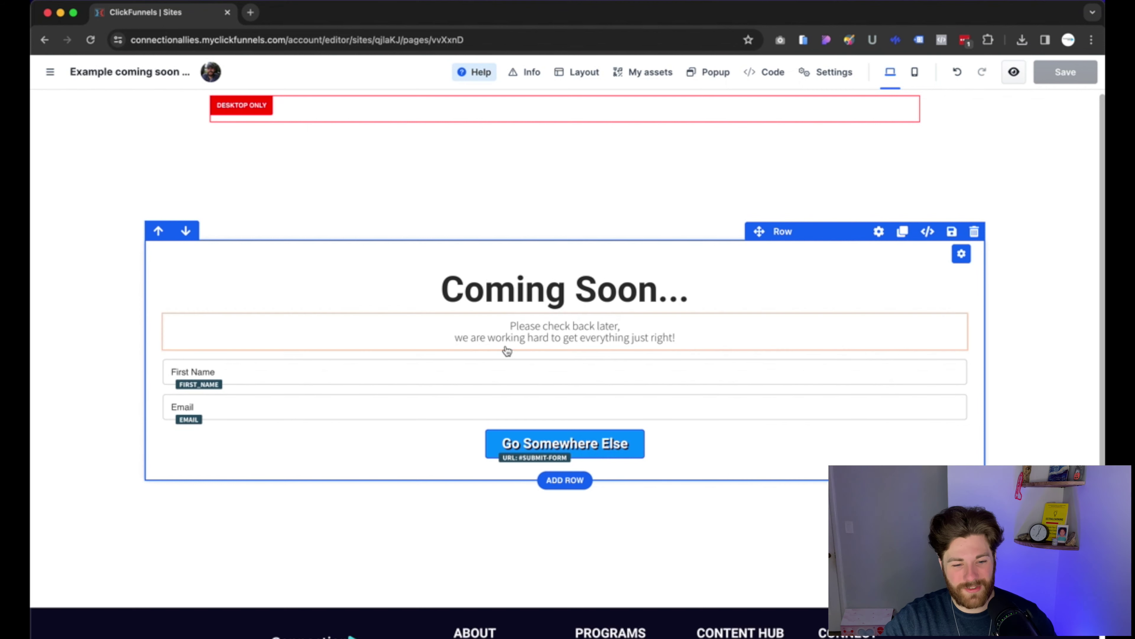
# Delete all the text in the paragraph under the "Coming Soon..." headline
pyautogui.click(520, 333)
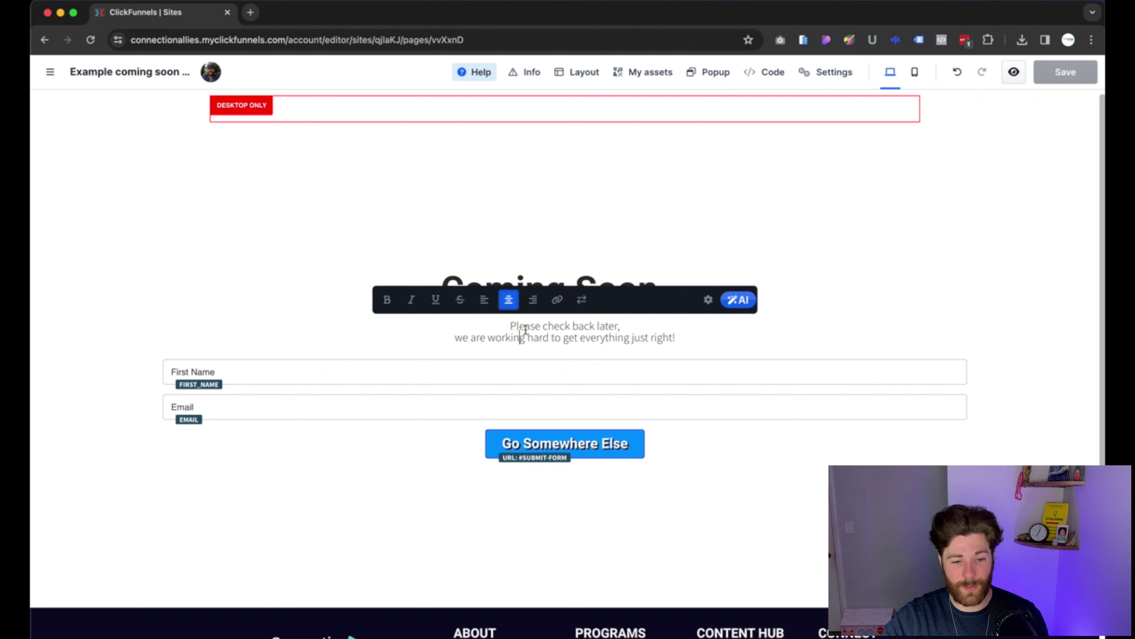
pyautogui.tripleClick(531, 326)
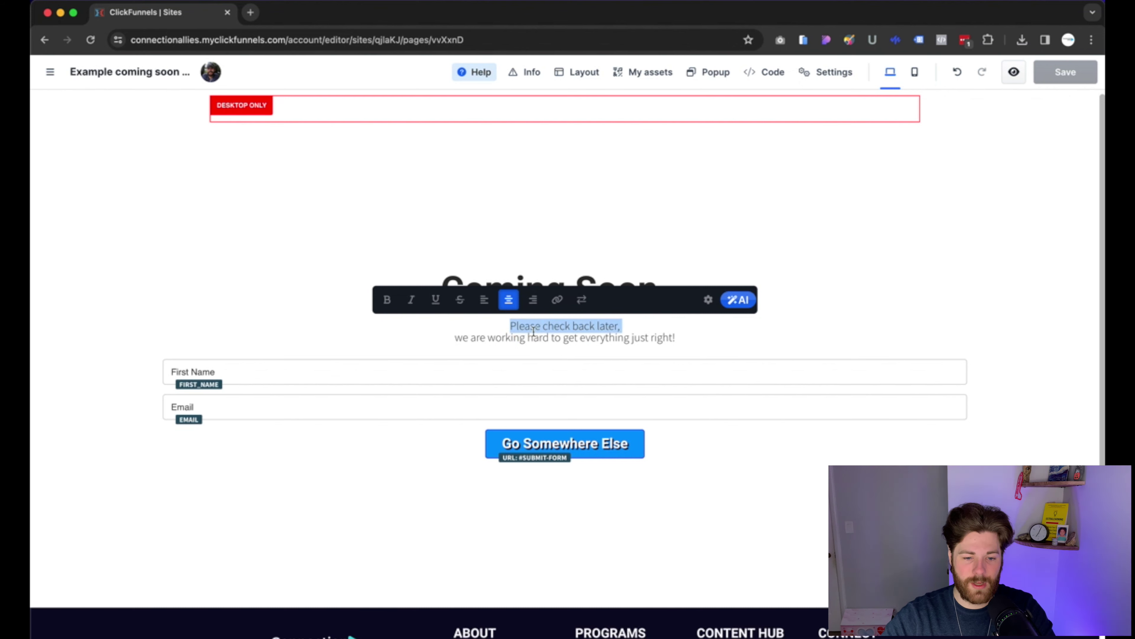
pyautogui.tripleClick(515, 335)
pyautogui.press('super+a')
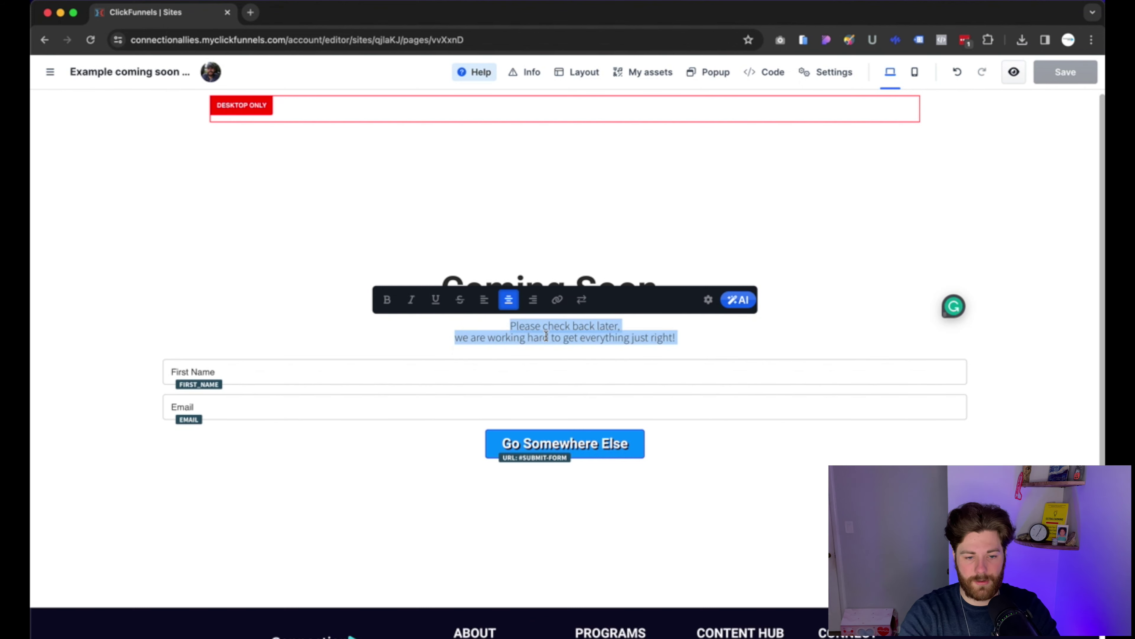
pyautogui.press('BackSpace')
pyautogui.click(859, 257)
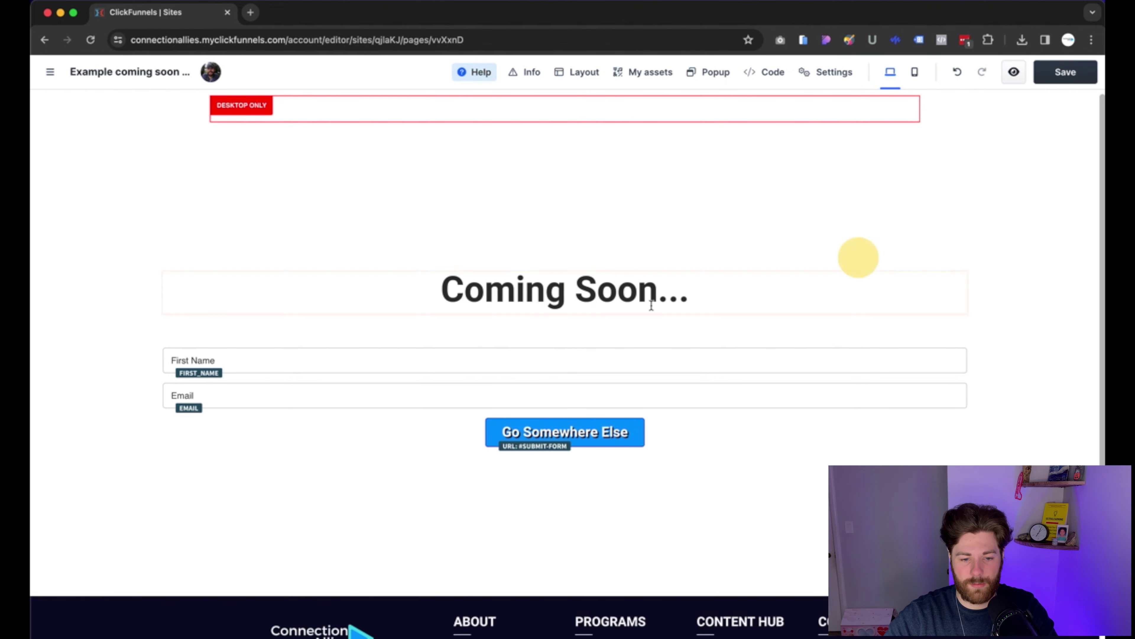
# Write "So glad you are here! If you want to stay up to date as we get closer to launching out site," under the headline
pyautogui.click(552, 325)
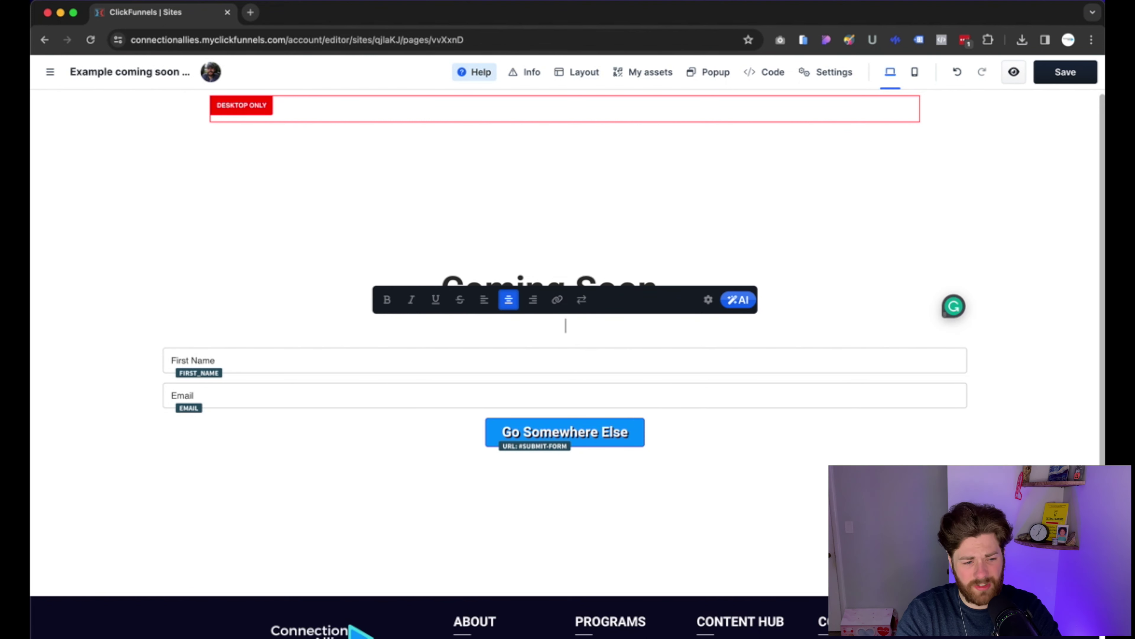
pyautogui.write('S')
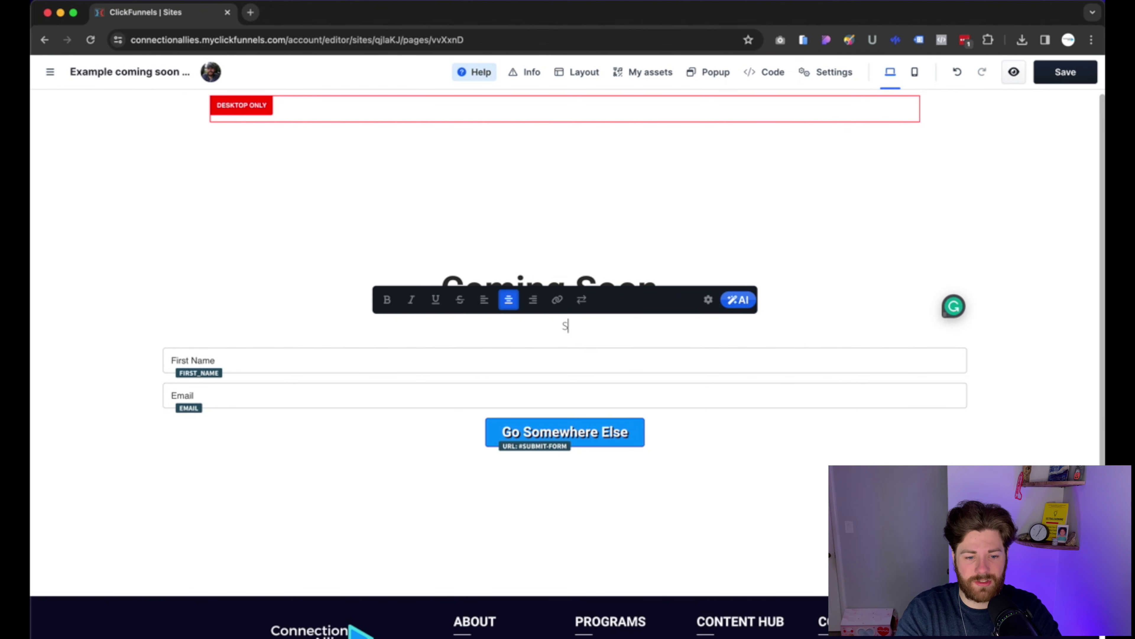
pyautogui.write('o glad you are here!')
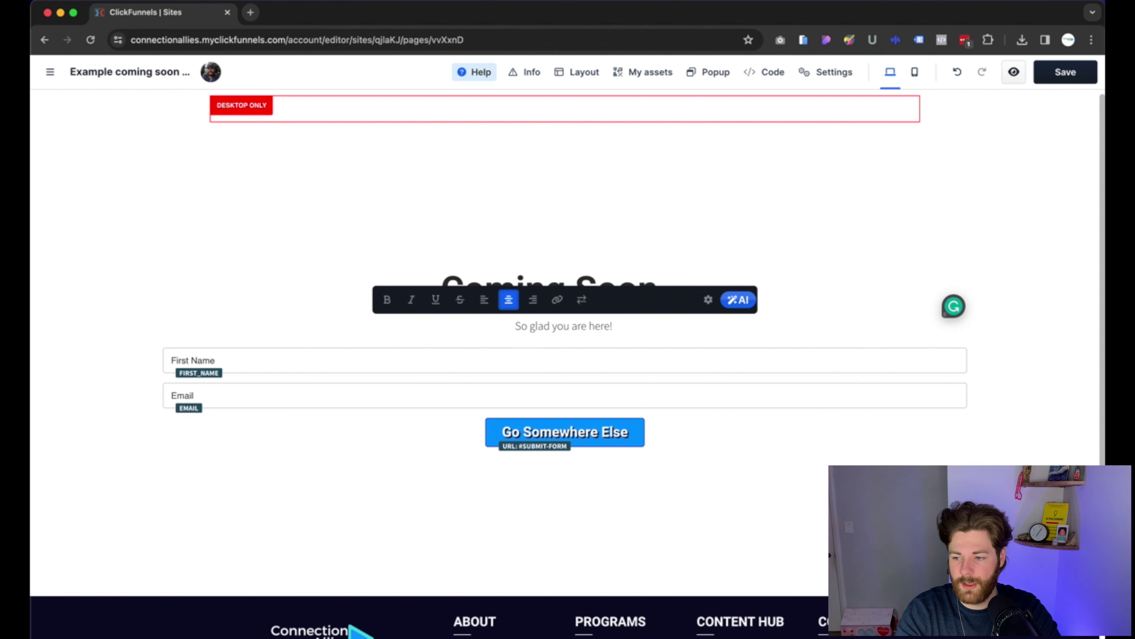
pyautogui.write(' If you ')
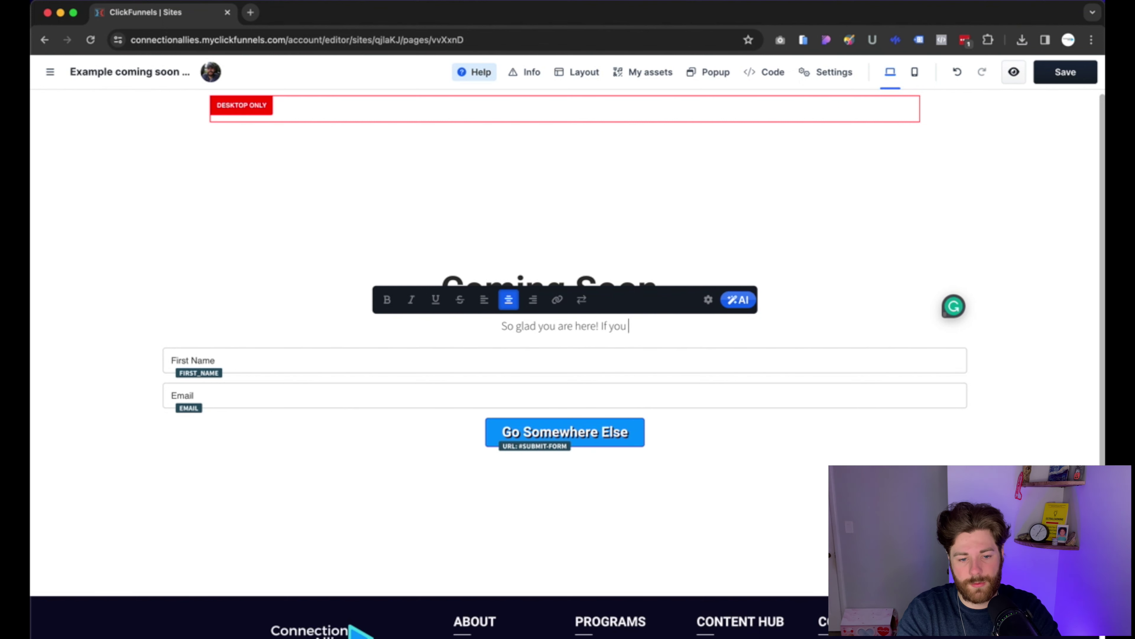
pyautogui.write('want to stay')
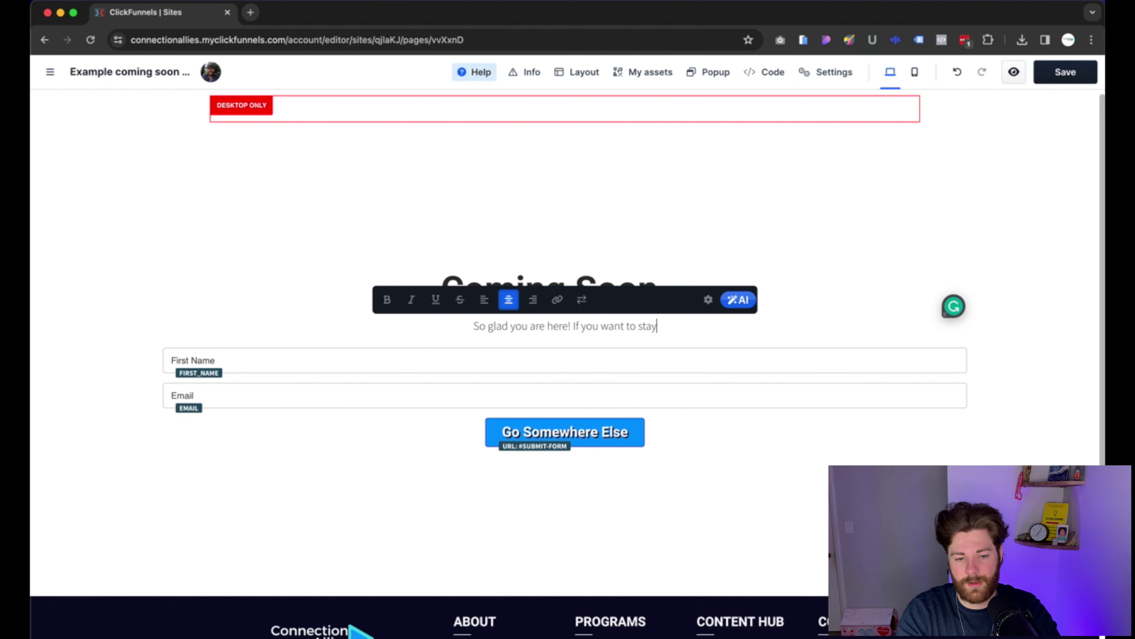
pyautogui.write(' up to date ')
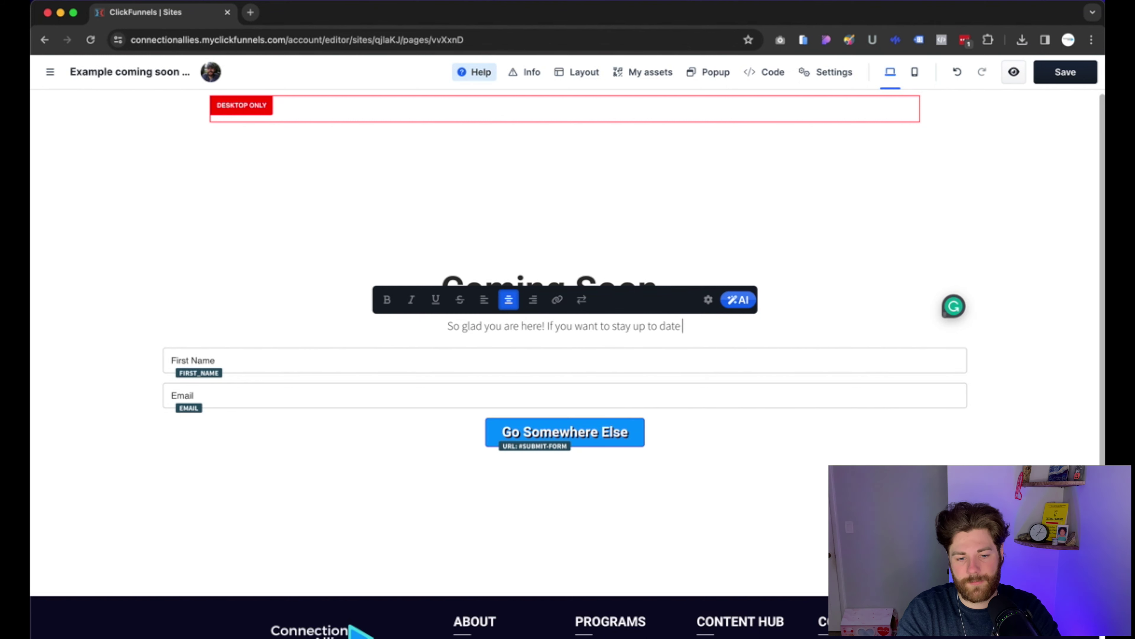
pyautogui.write('as ')
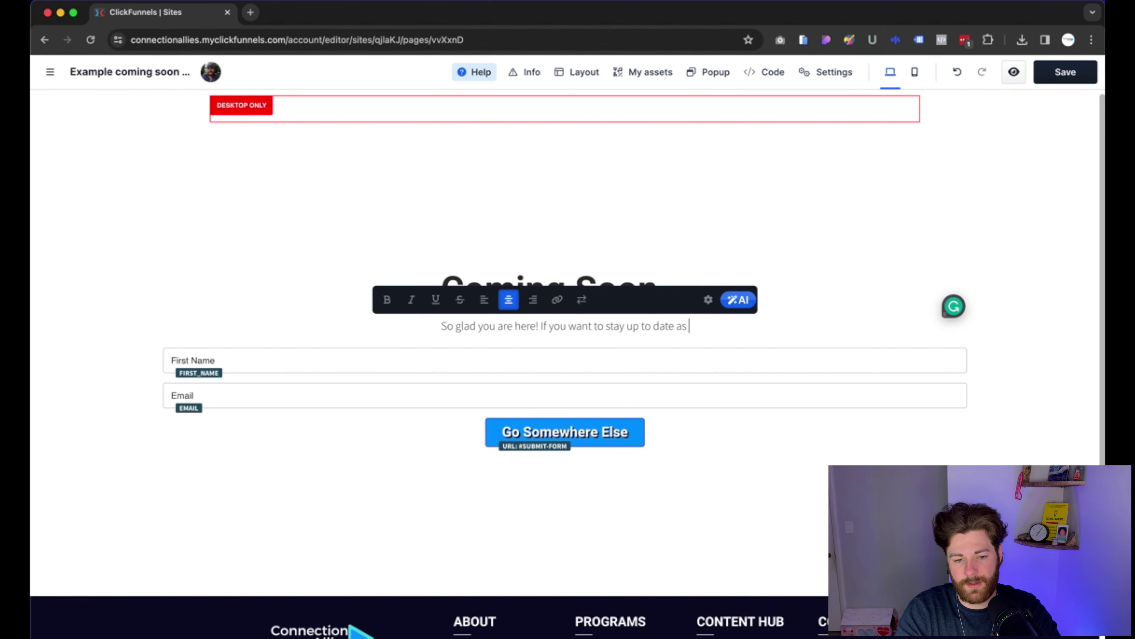
pyautogui.write('we get clos')
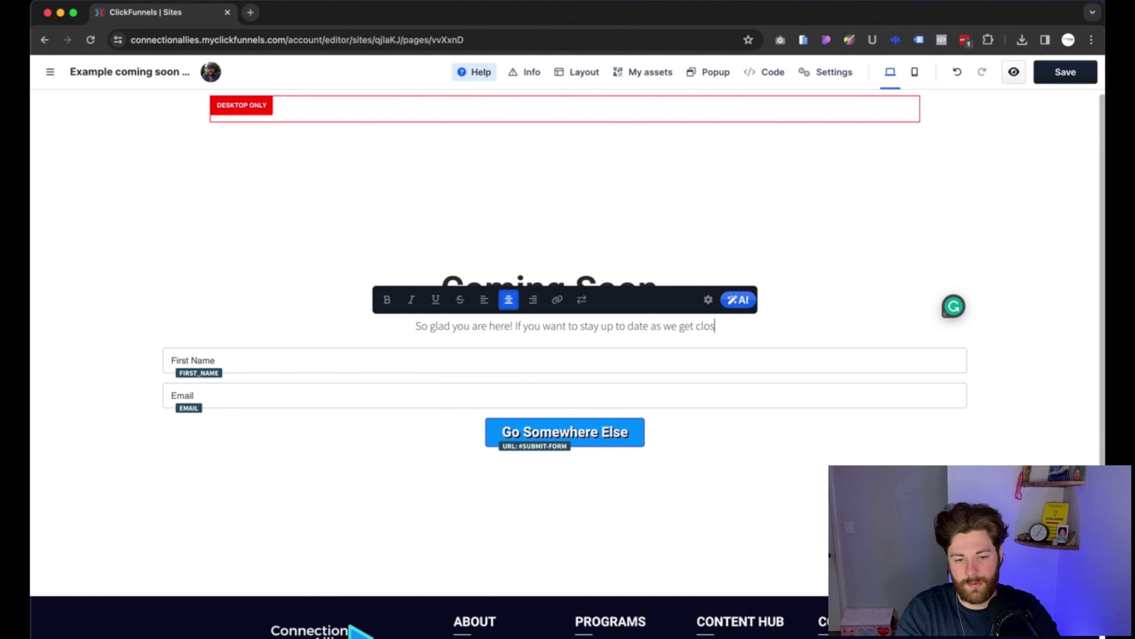
pyautogui.write('er to laun')
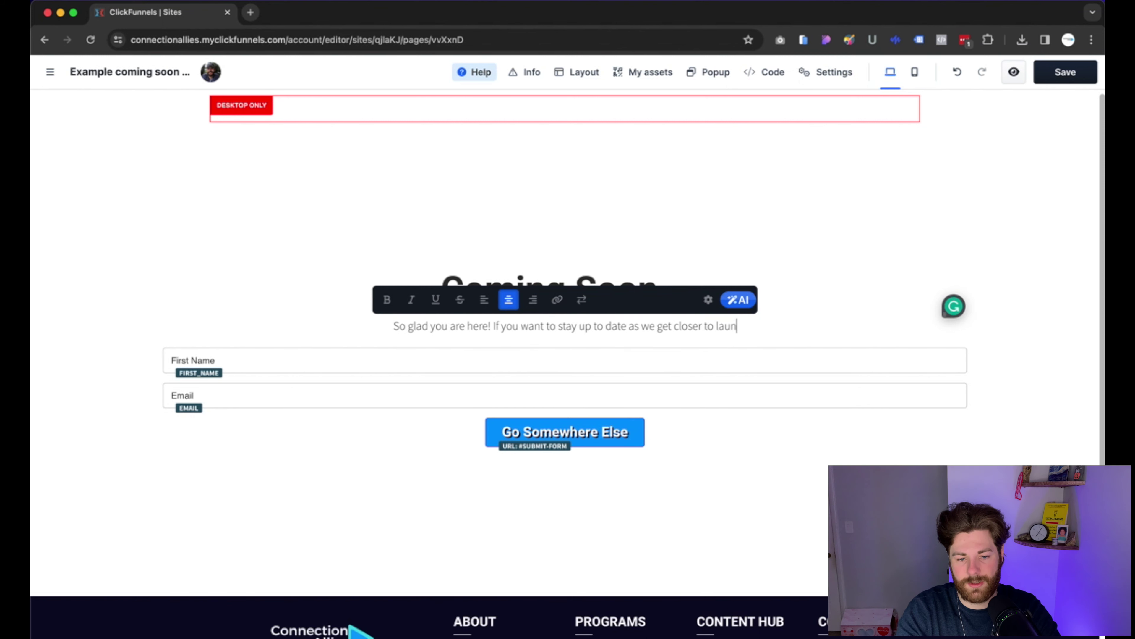
pyautogui.write('ching out site, ')
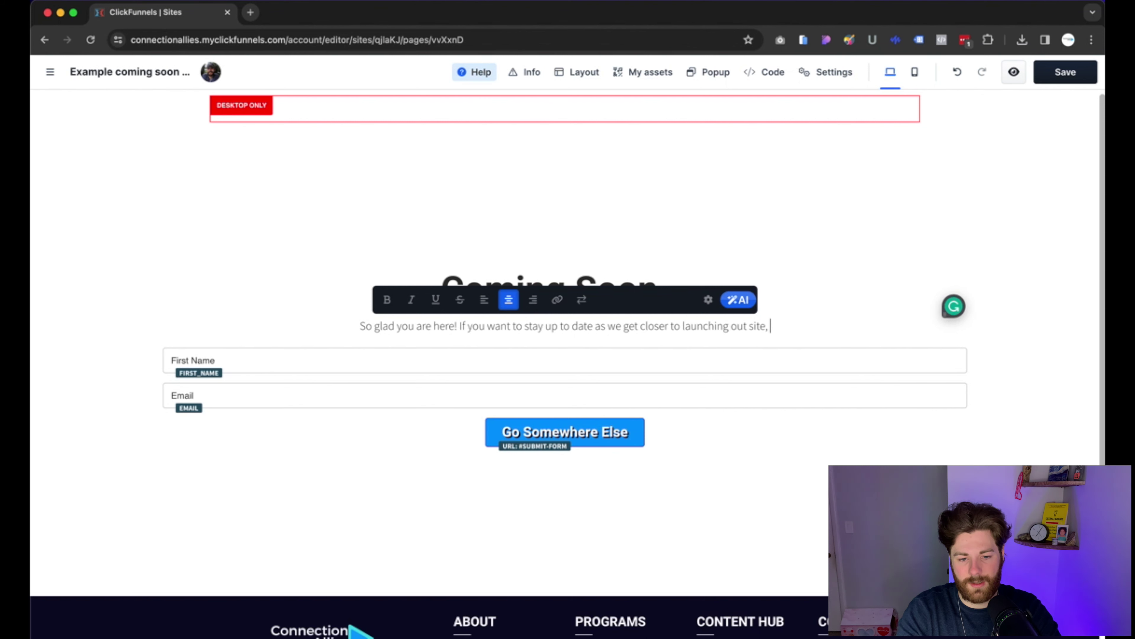
# Continue the paragraph with "subscribe below!", correcting the spelling of "subscribe"
pyautogui.write('sub')
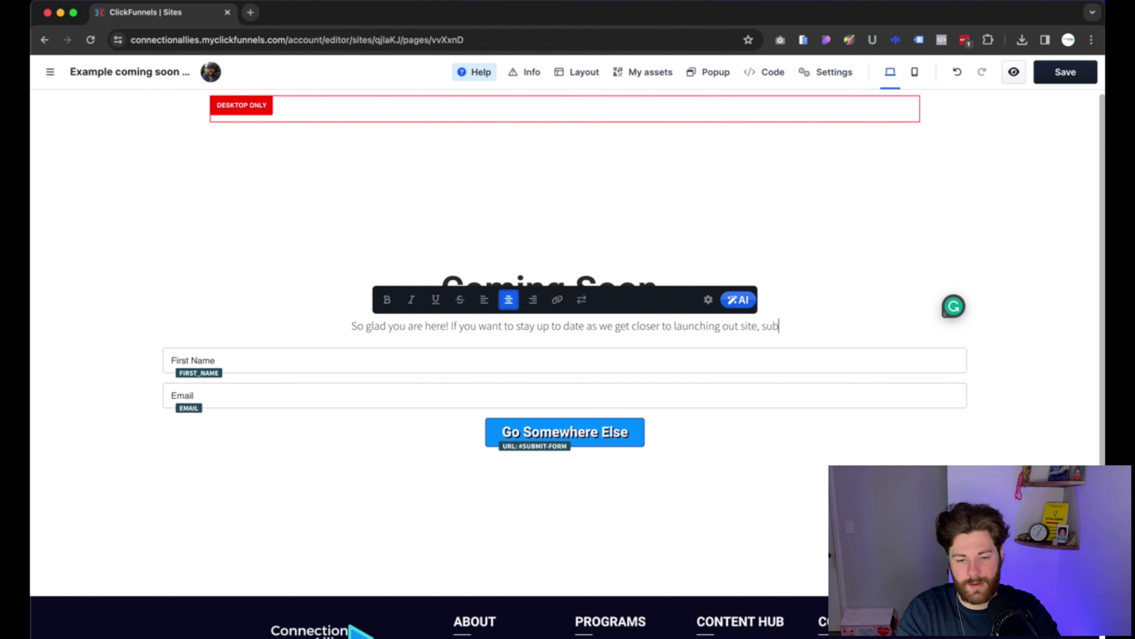
pyautogui.write('cribe')
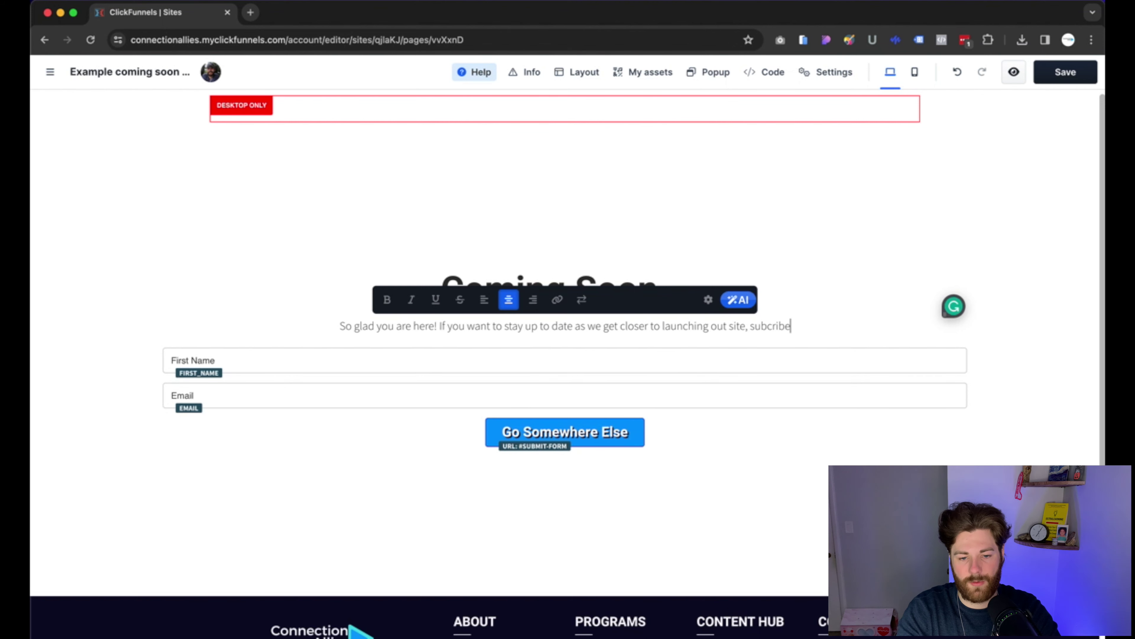
pyautogui.write(' below')
pyautogui.press('BackSpace')
pyautogui.press('BackSpace')
pyautogui.press('BackSpace')
pyautogui.press('BackSpace')
pyautogui.press('BackSpace')
pyautogui.press('BackSpace')
pyautogui.press('BackSpace')
pyautogui.press('BackSpace')
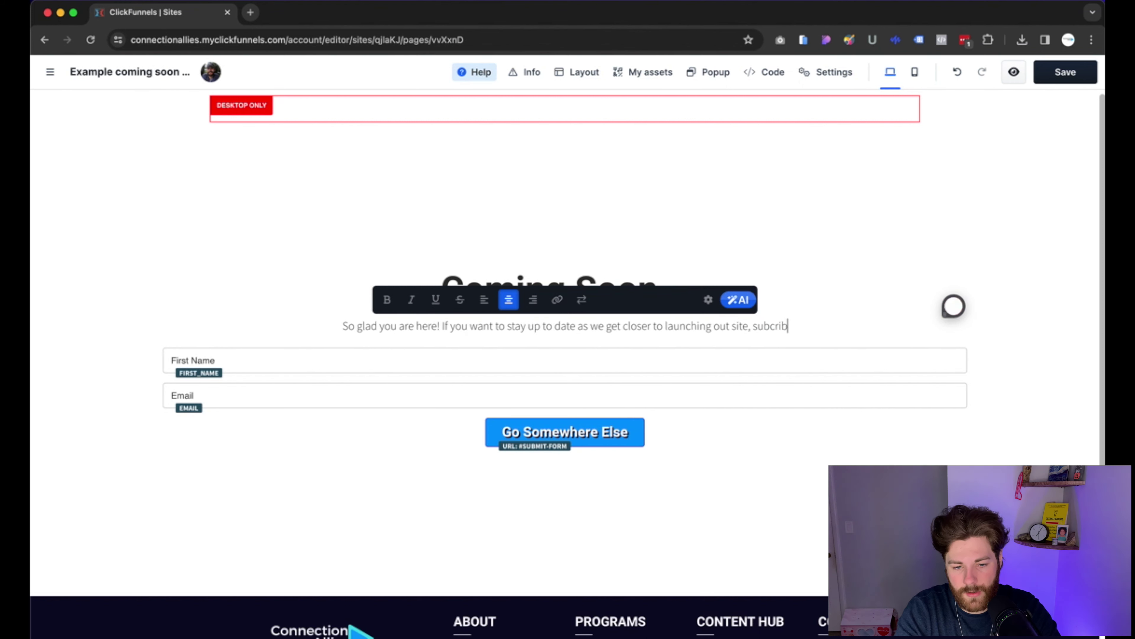
pyautogui.write('be blow')
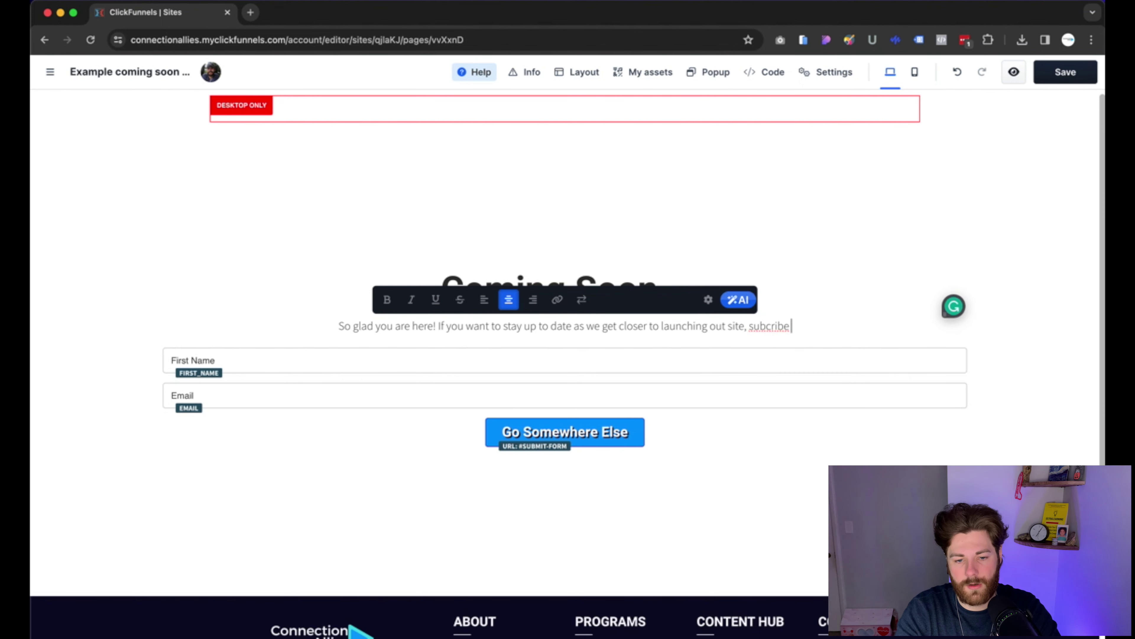
pyautogui.press('BackSpace')
pyautogui.press('BackSpace')
pyautogui.press('BackSpace')
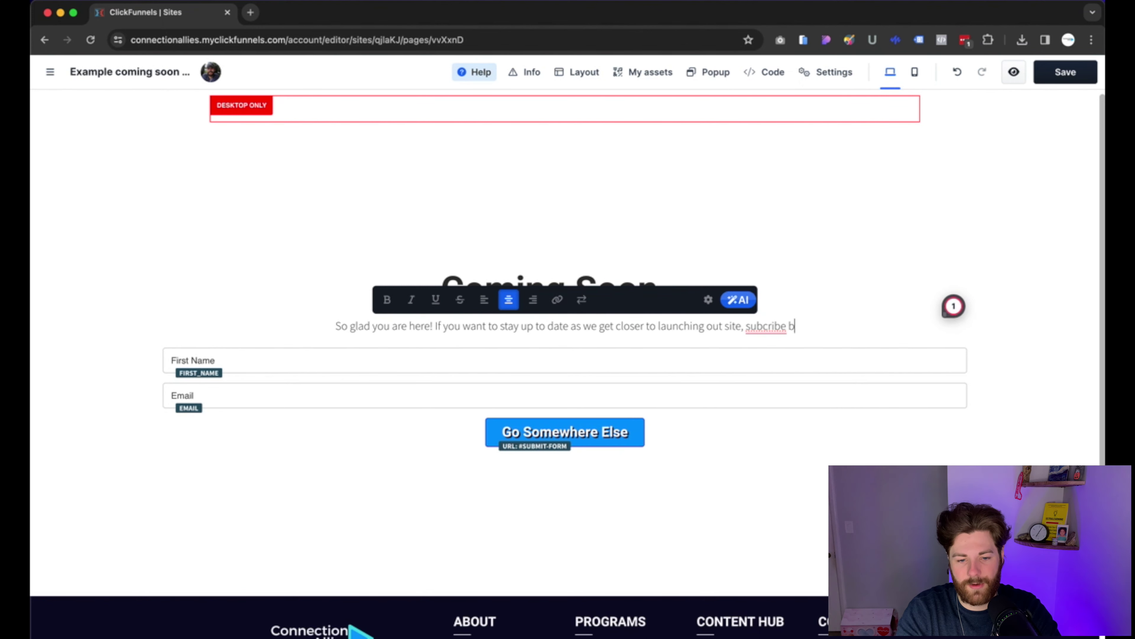
pyautogui.write('elow')
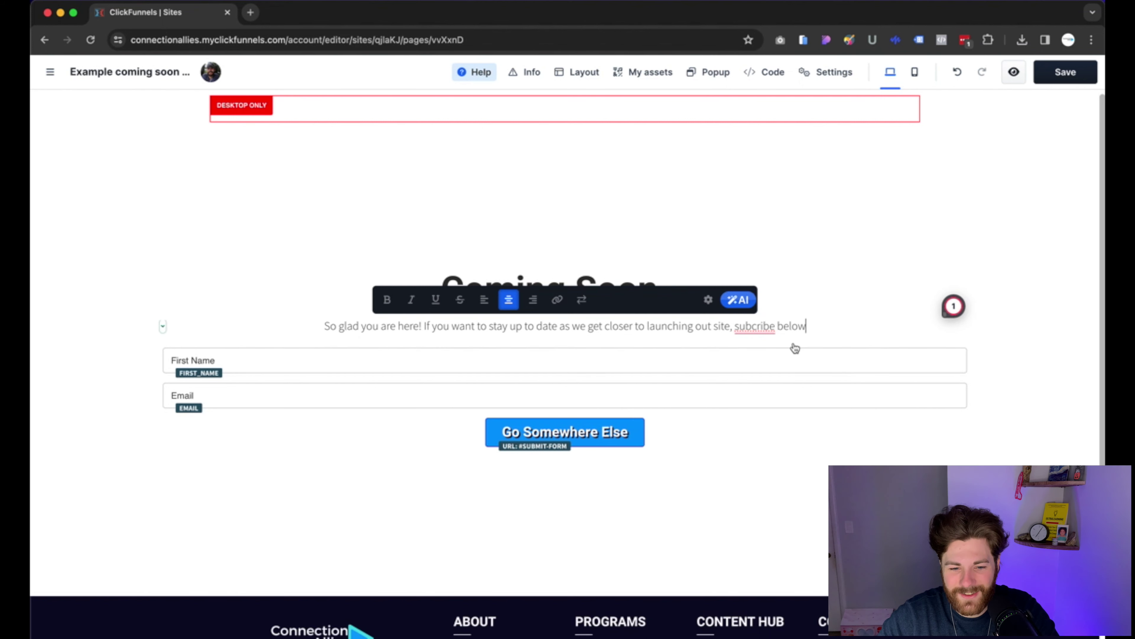
pyautogui.moveTo(760, 327)
pyautogui.click(768, 353)
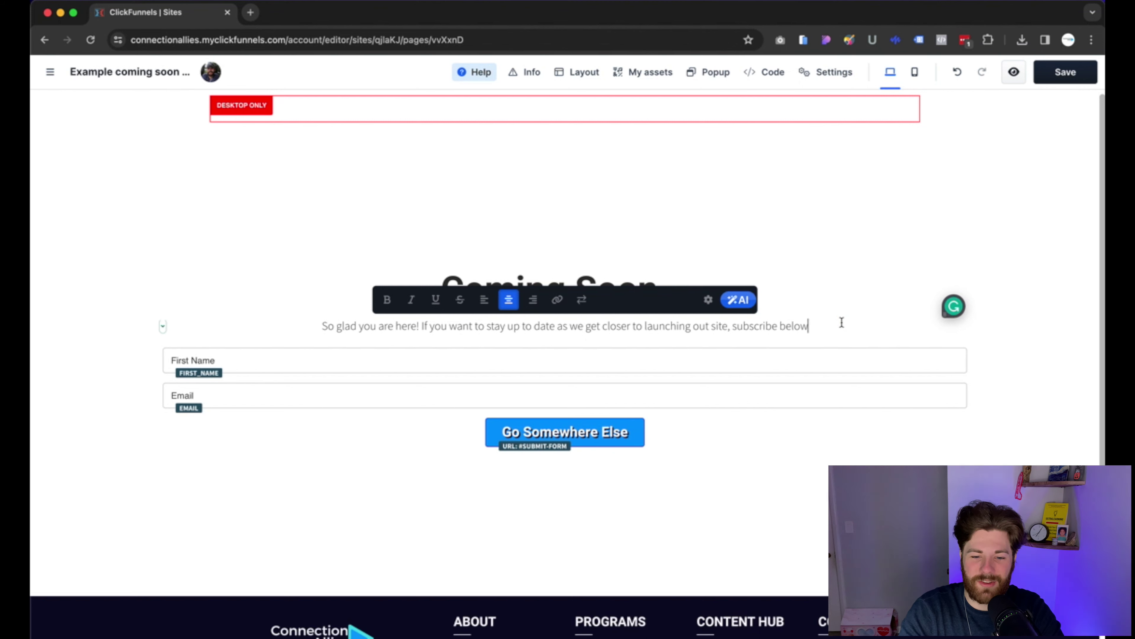
pyautogui.write('!')
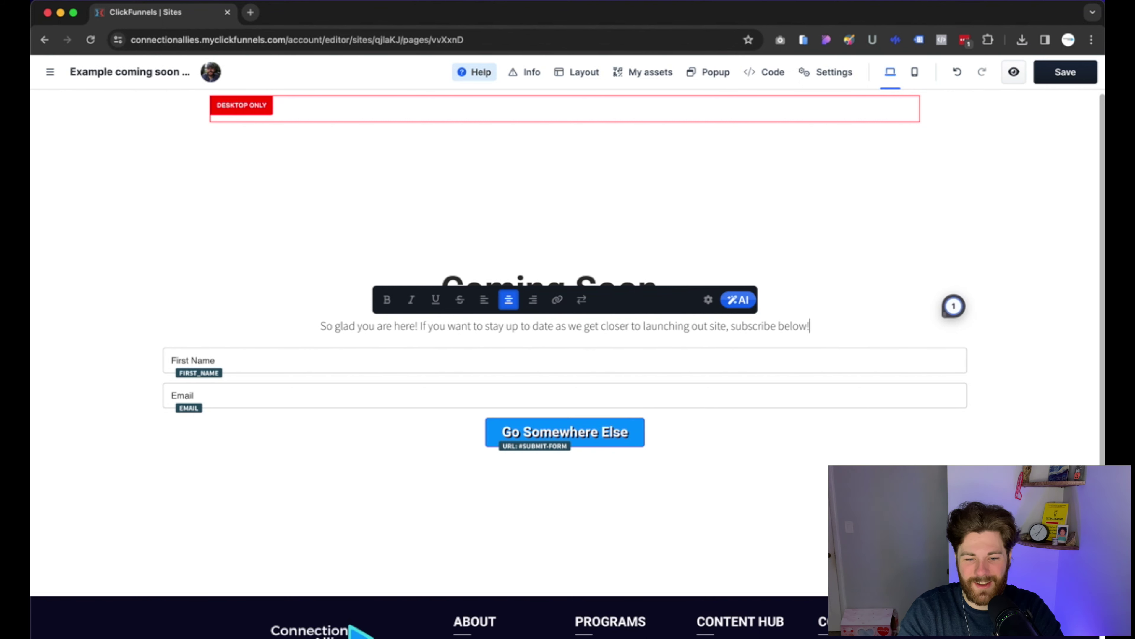
# Append the sentence "We PROMISE To Only Send You The Juicy Details" to the paragraph, with PROMISE in capitals
pyautogui.write(' WE')
pyautogui.press('BackSpace')
pyautogui.press('BackSpace')
pyautogui.write('e ')
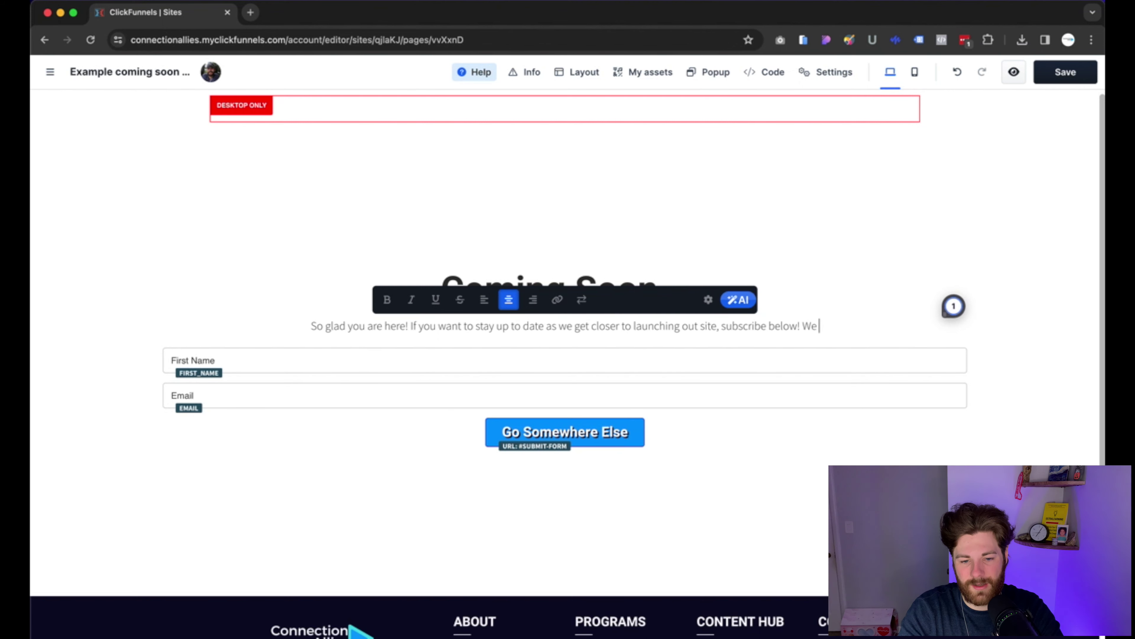
pyautogui.write('Promob')
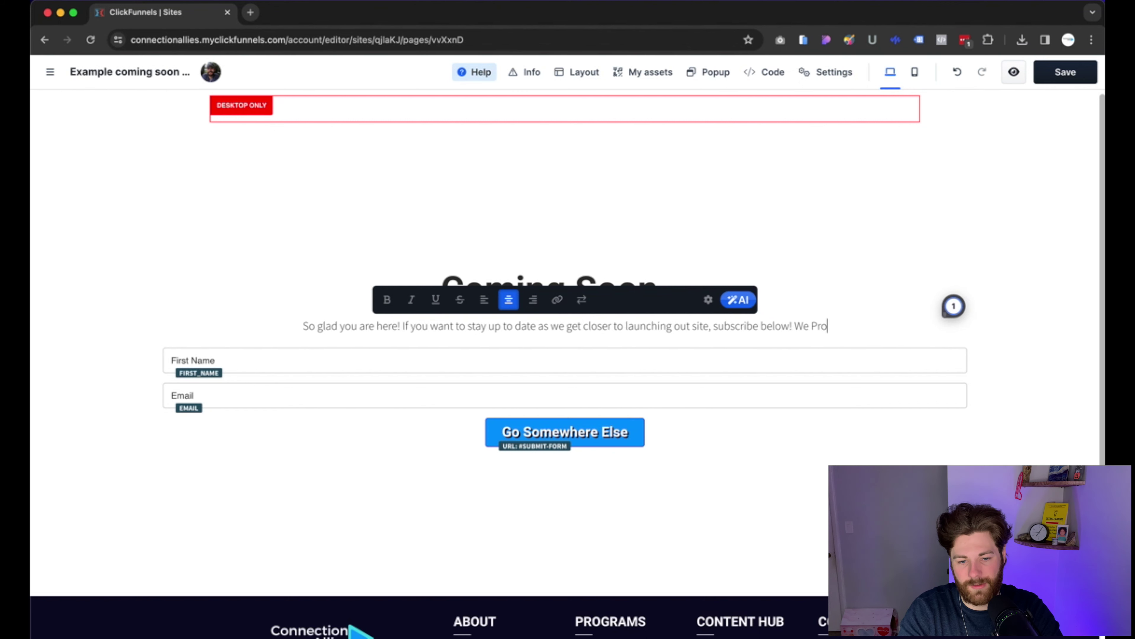
pyautogui.press('BackSpace')
pyautogui.press('BackSpace')
pyautogui.press('BackSpace')
pyautogui.press('BackSpace')
pyautogui.press('BackSpace')
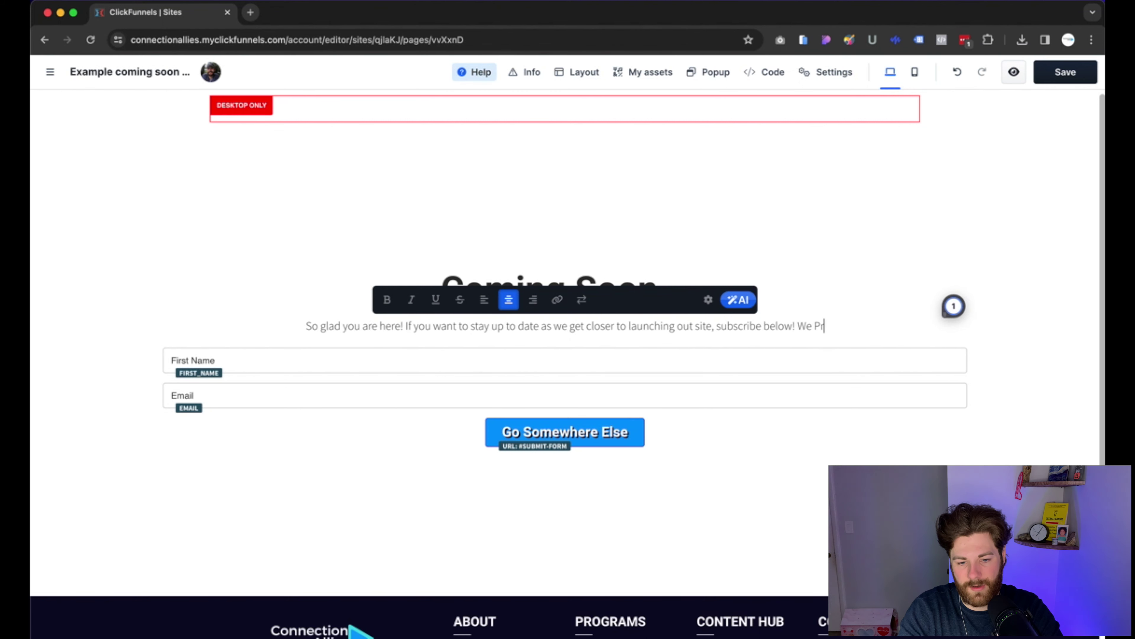
pyautogui.write('OMISE')
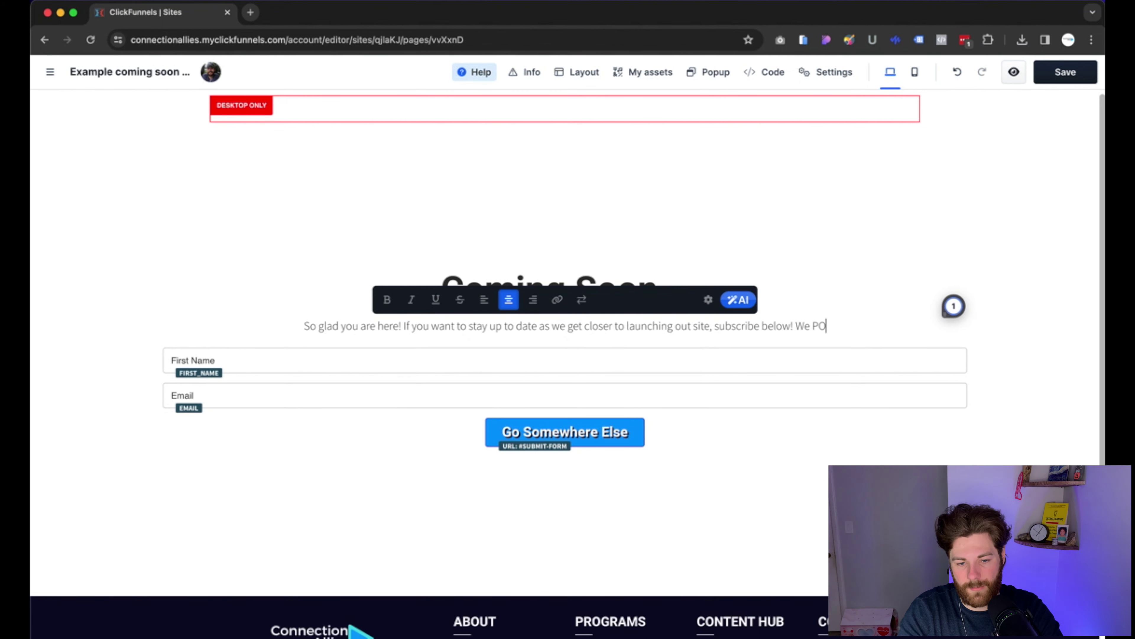
pyautogui.press('BackSpace')
pyautogui.press('BackSpace')
pyautogui.press('BackSpace')
pyautogui.press('BackSpace')
pyautogui.press('BackSpace')
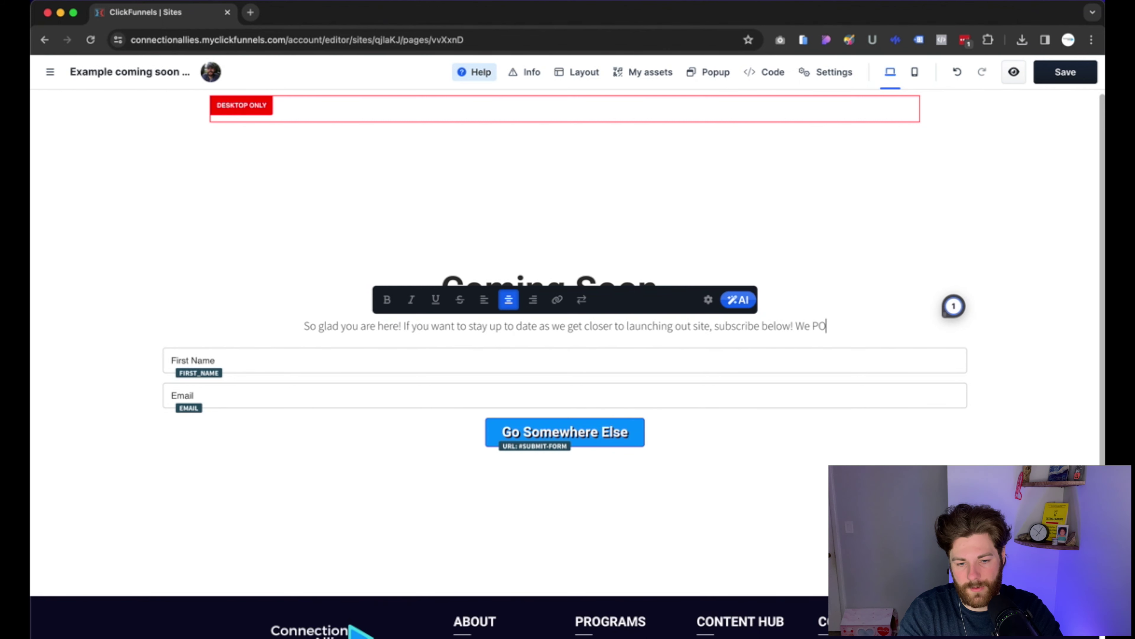
pyautogui.write('ROMISE ')
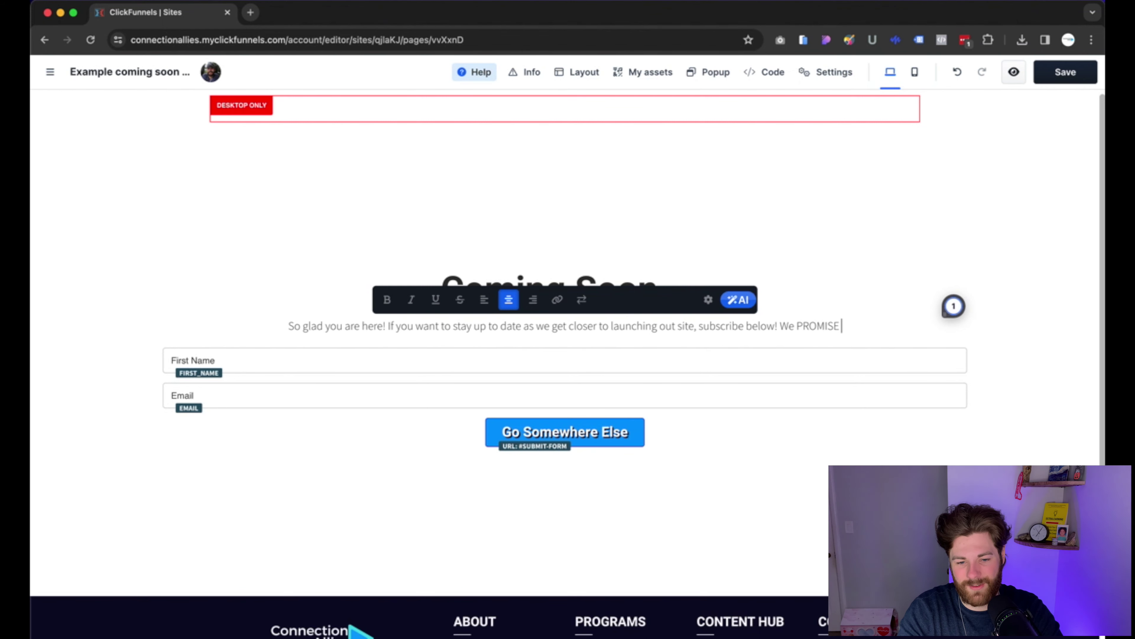
pyautogui.write('To Only')
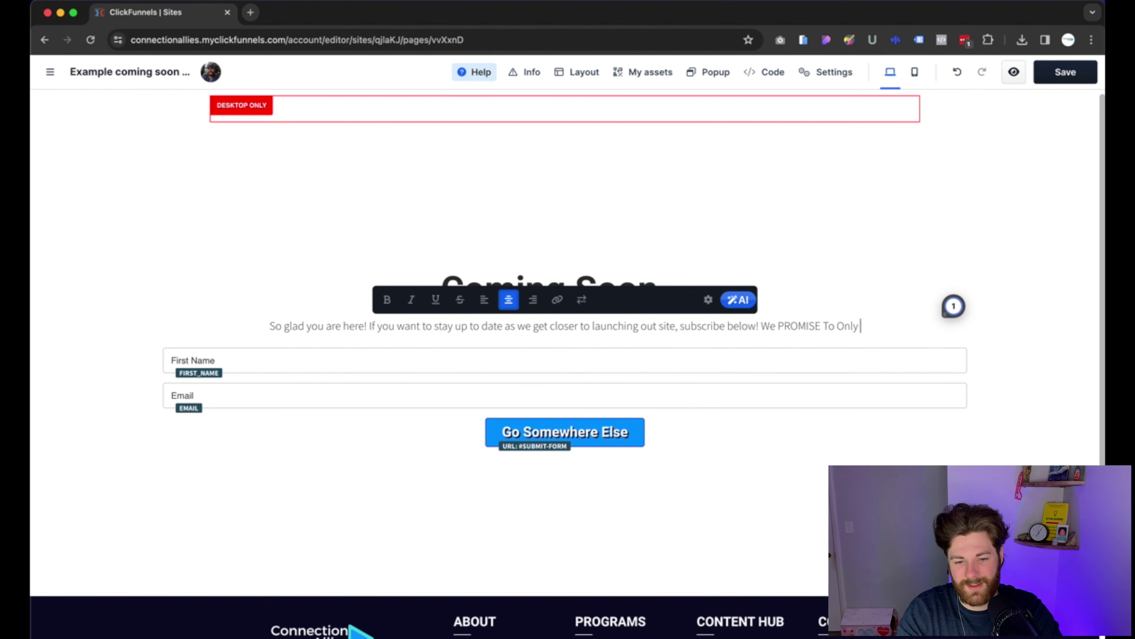
pyautogui.write(' Send')
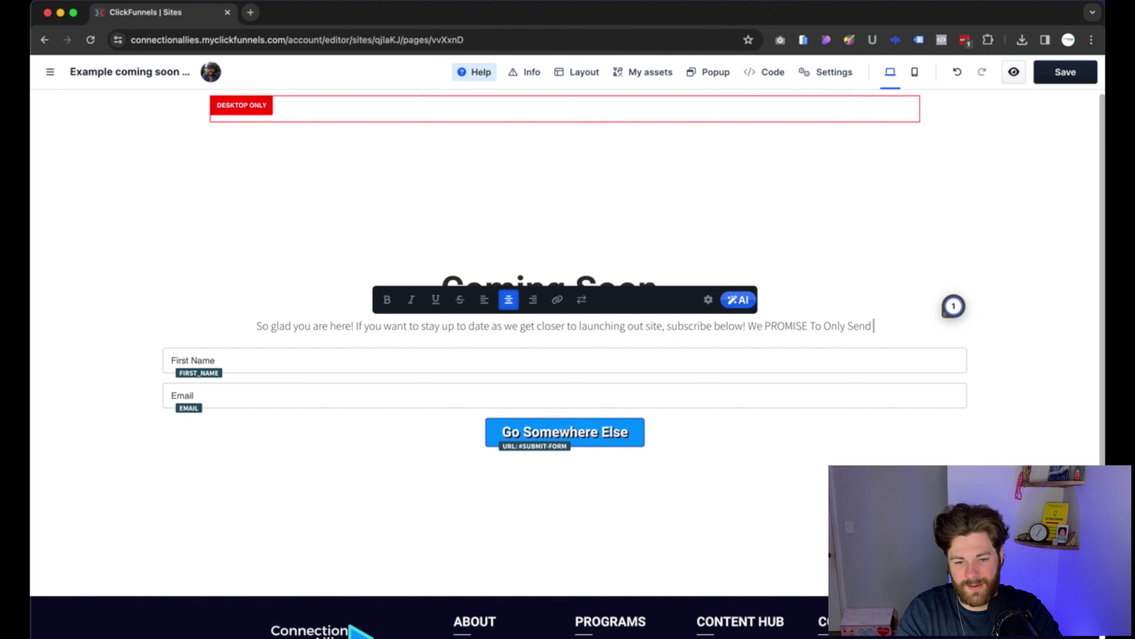
pyautogui.write(' You The Jo')
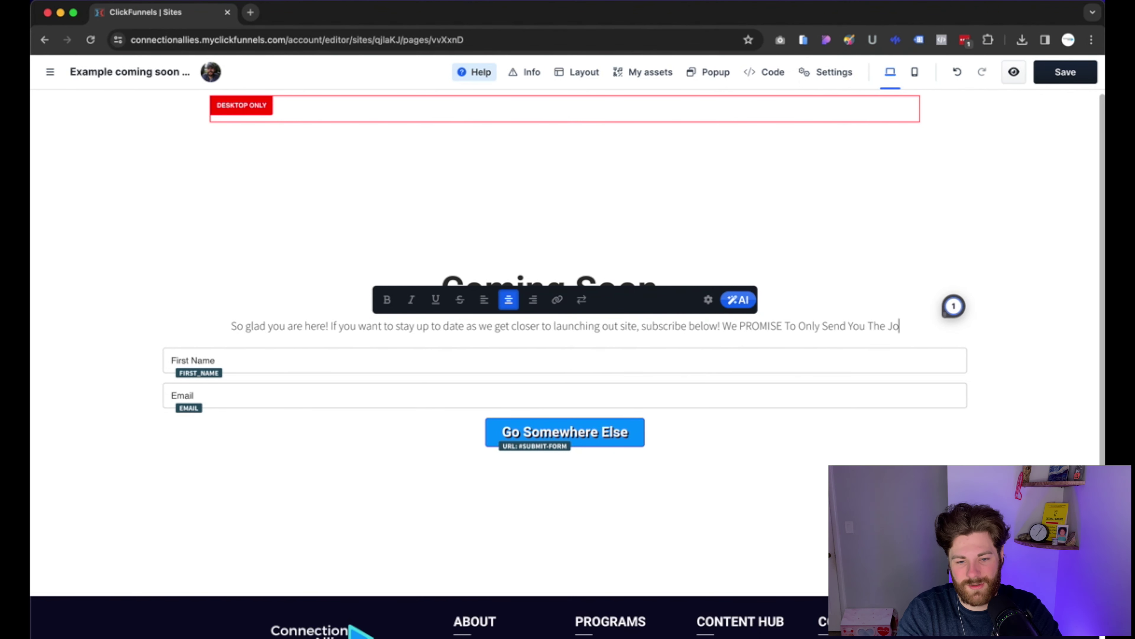
pyautogui.press('BackSpace')
pyautogui.write('uicy ')
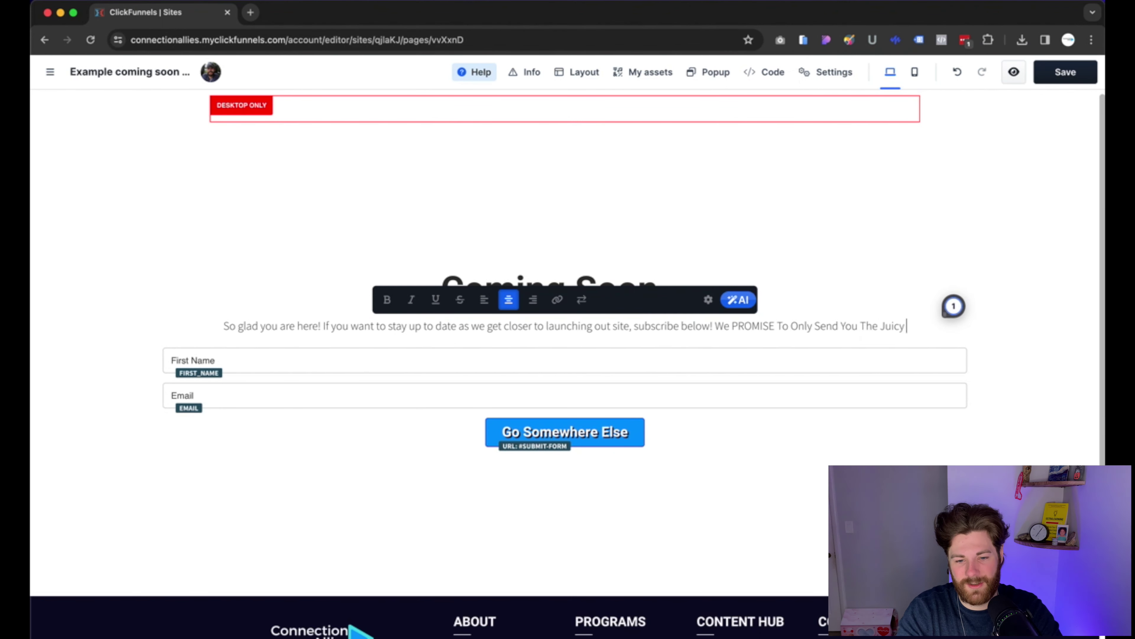
pyautogui.write('Details')
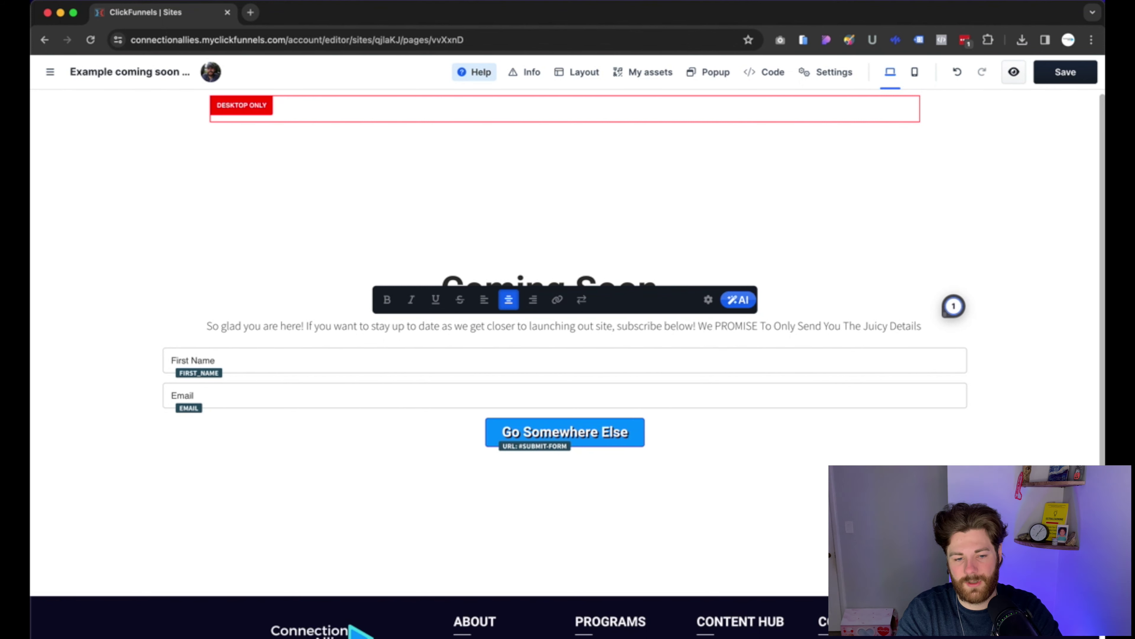
# Insert the sunglasses face emoji after "Details" at the end of the paragraph, finish the text editing and save the page
pyautogui.press('ctrl+super+space')
pyautogui.press('Right')
pyautogui.press('Right')
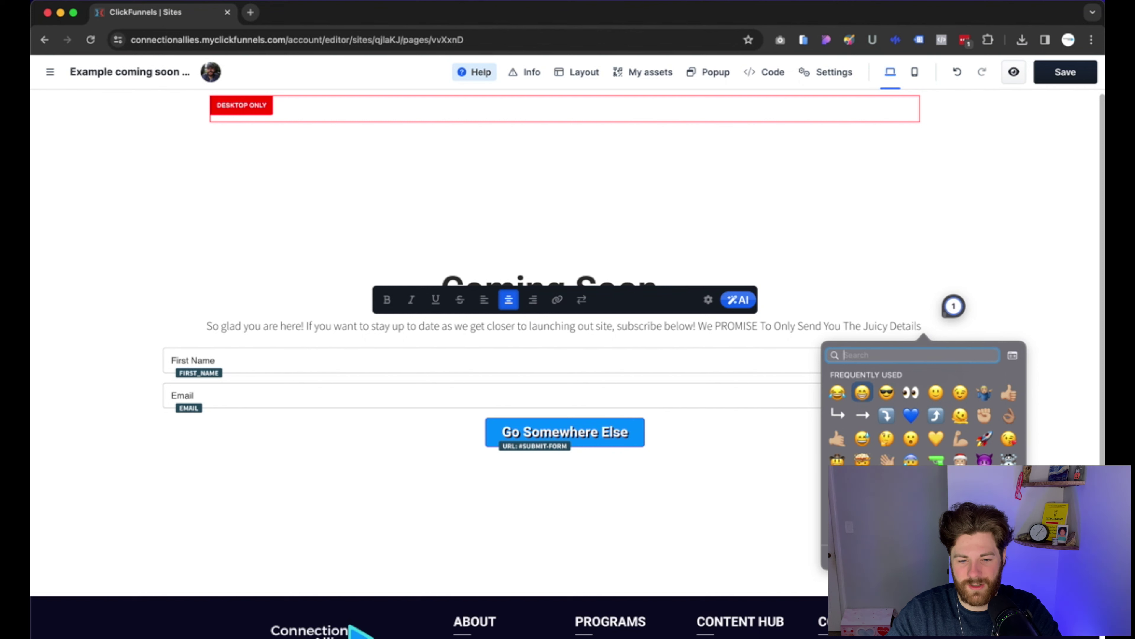
pyautogui.press('Right')
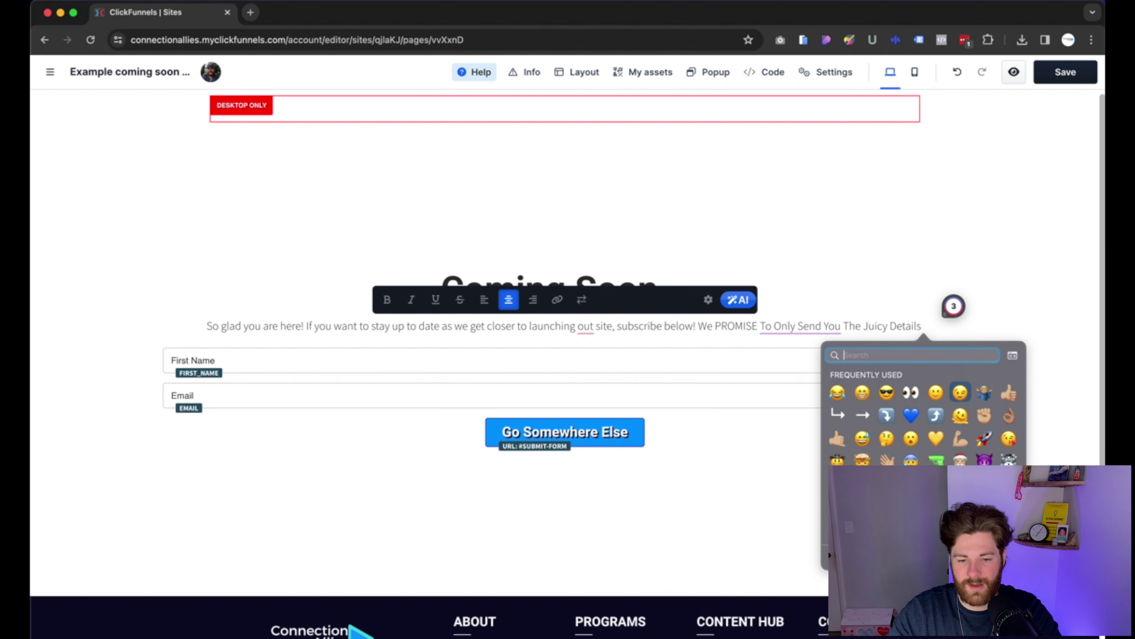
pyautogui.press('Left')
pyautogui.press('Left')
pyautogui.press('Left')
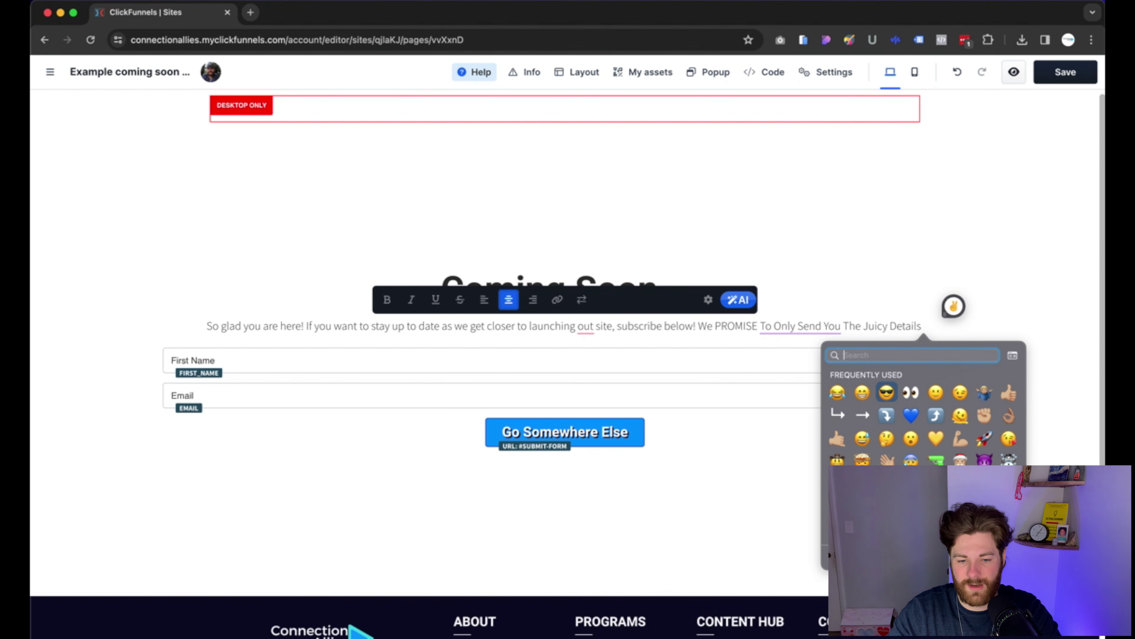
pyautogui.press('Return')
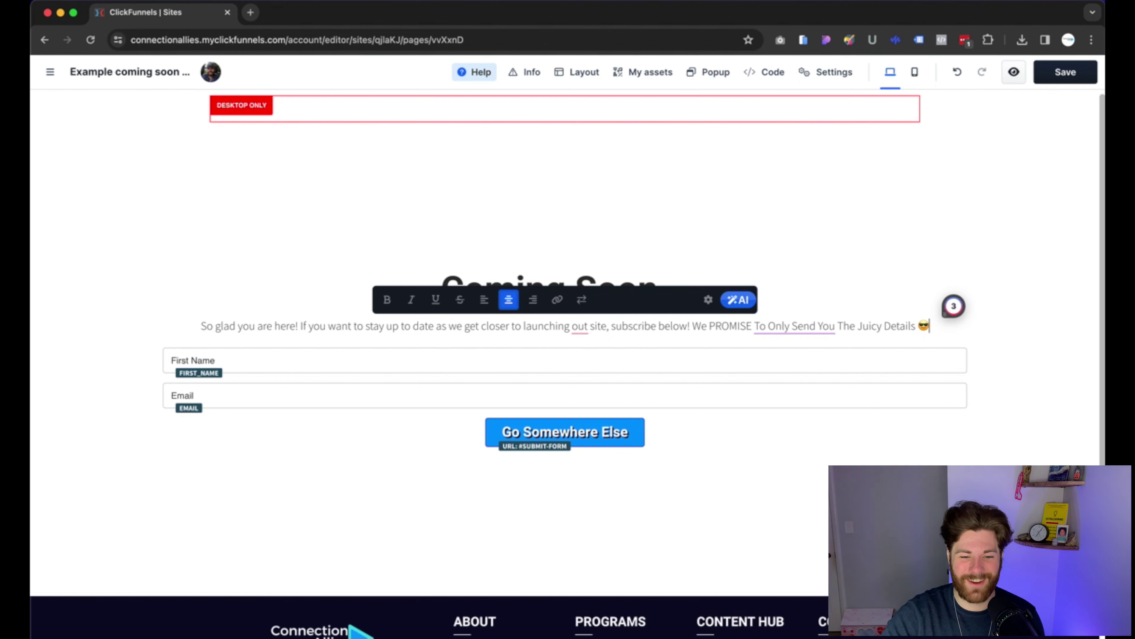
pyautogui.click(817, 213)
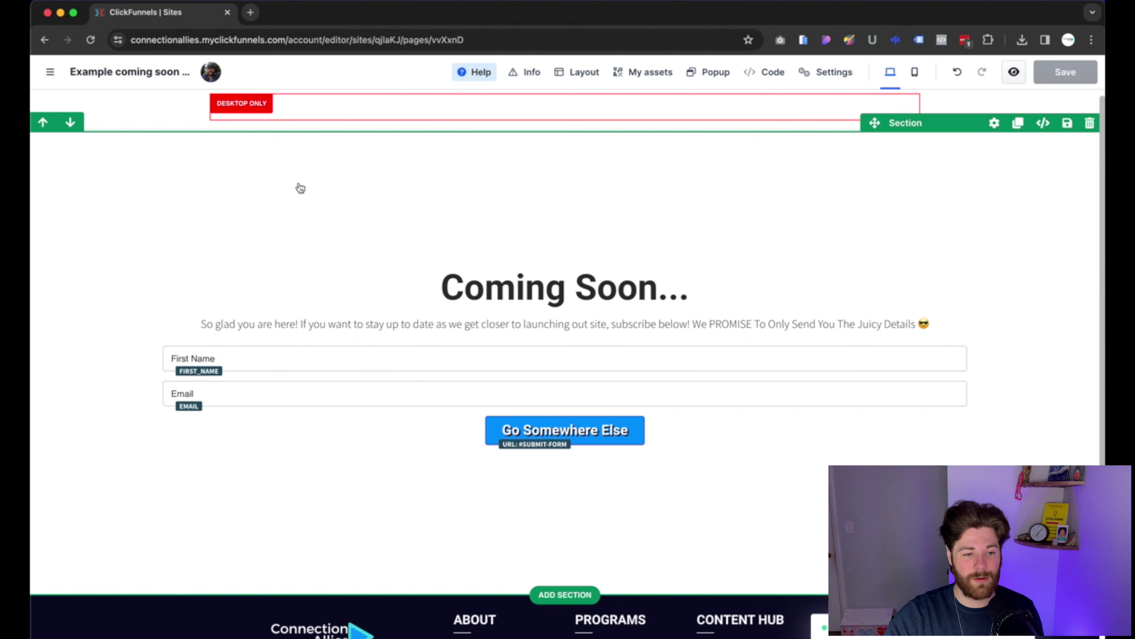
# Exit the page editor, set the site availability to Coming Soon in the site settings and update the site
pyautogui.click(50, 73)
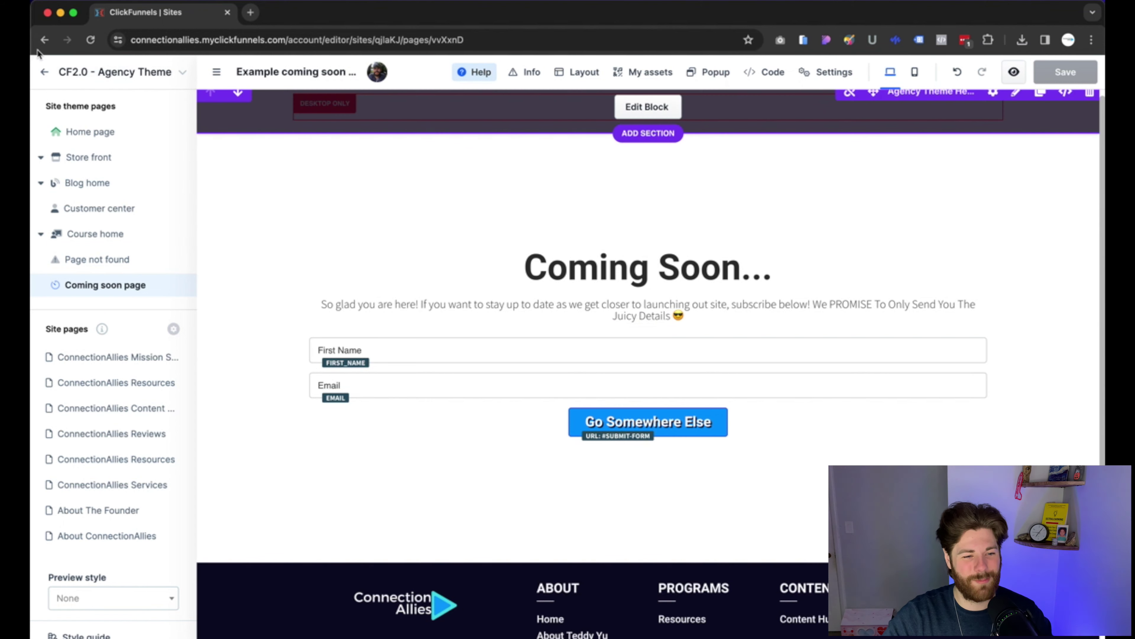
pyautogui.click(45, 80)
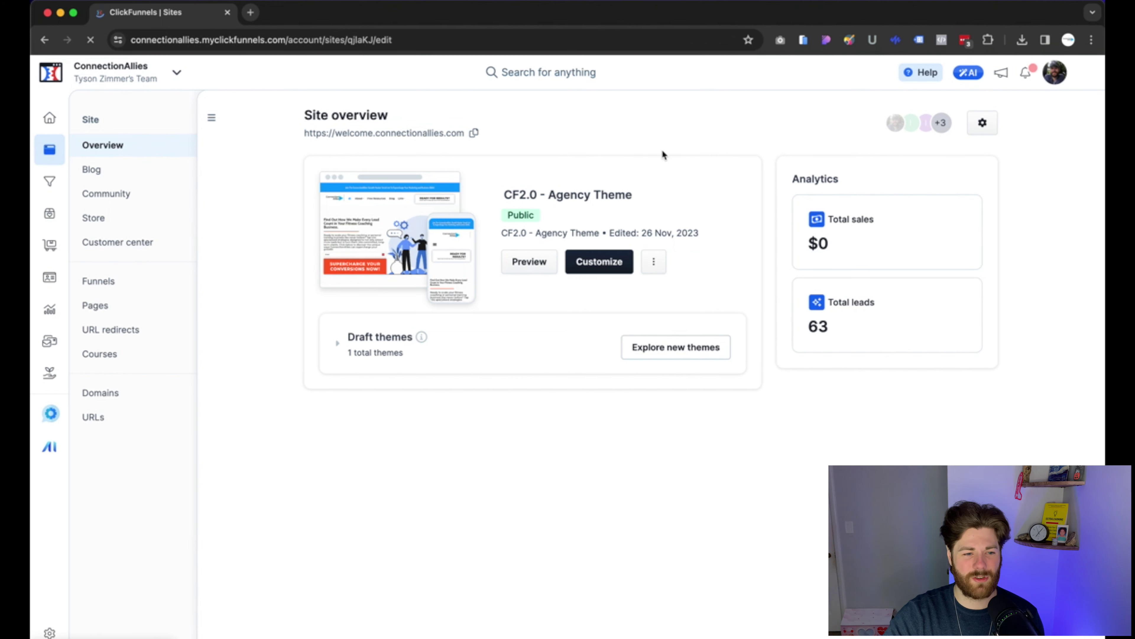
pyautogui.scroll(-4, 635, 362)
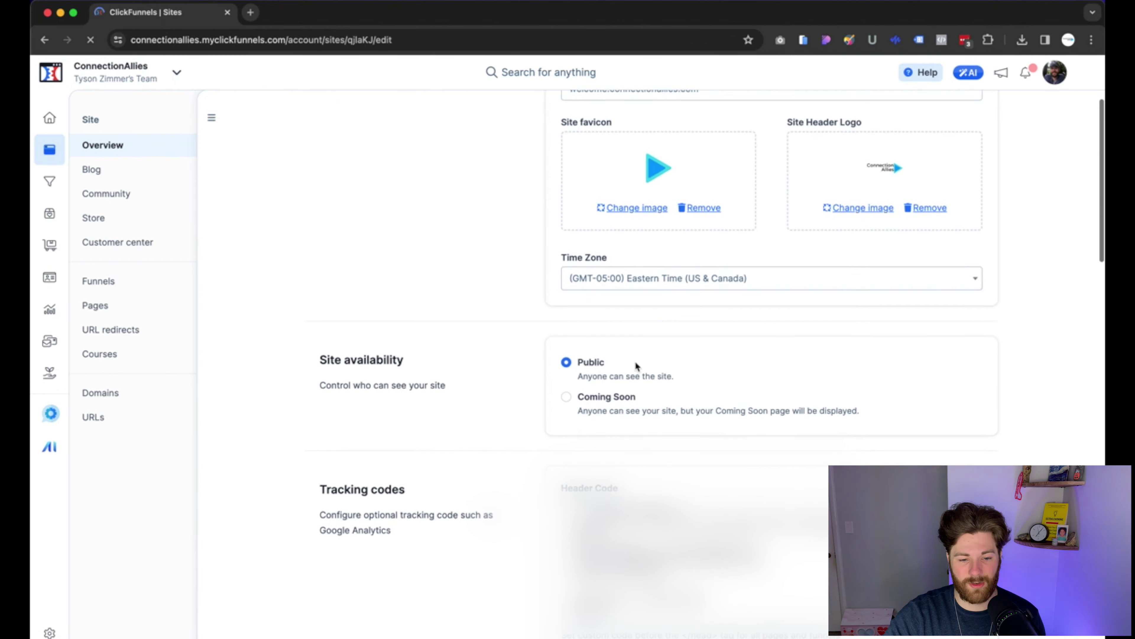
pyautogui.scroll(-1, 560, 380)
pyautogui.click(567, 388)
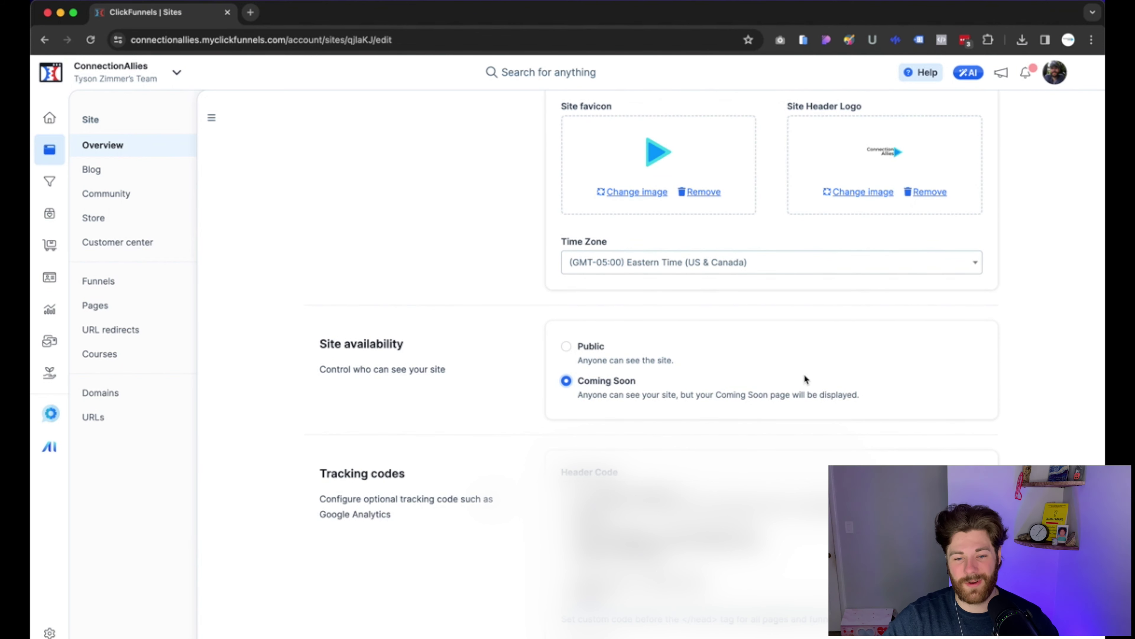
pyautogui.scroll(4, 804, 379)
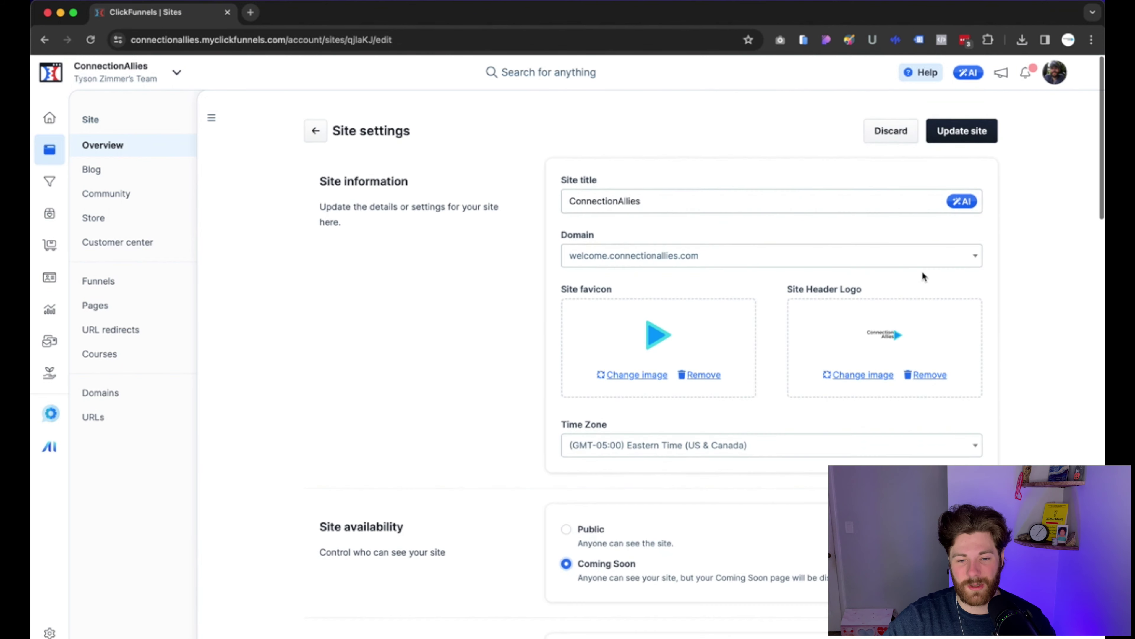
pyautogui.click(983, 125)
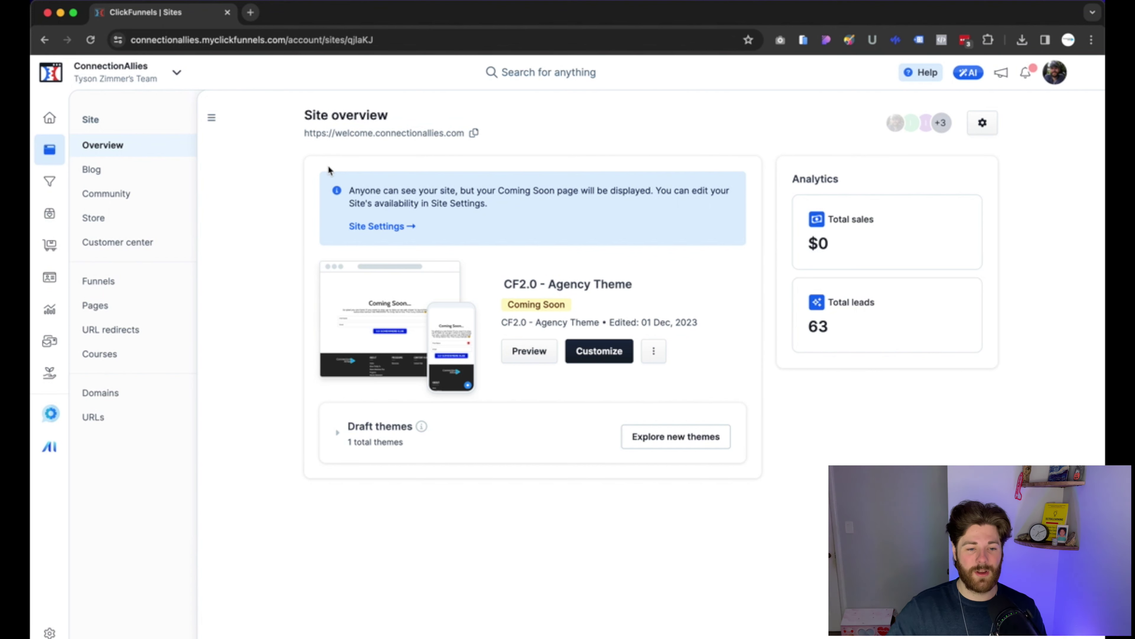
# Copy the site's URL from the site overview and load it in a new incognito window
pyautogui.click(474, 133)
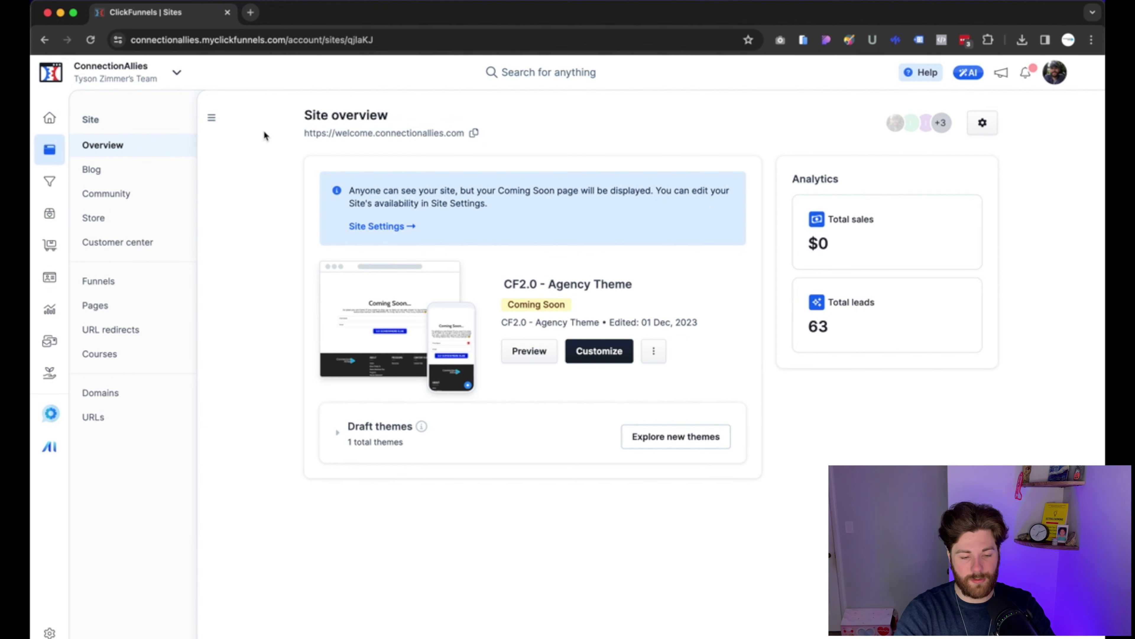
pyautogui.press('super+shift+n')
pyautogui.press('super+v')
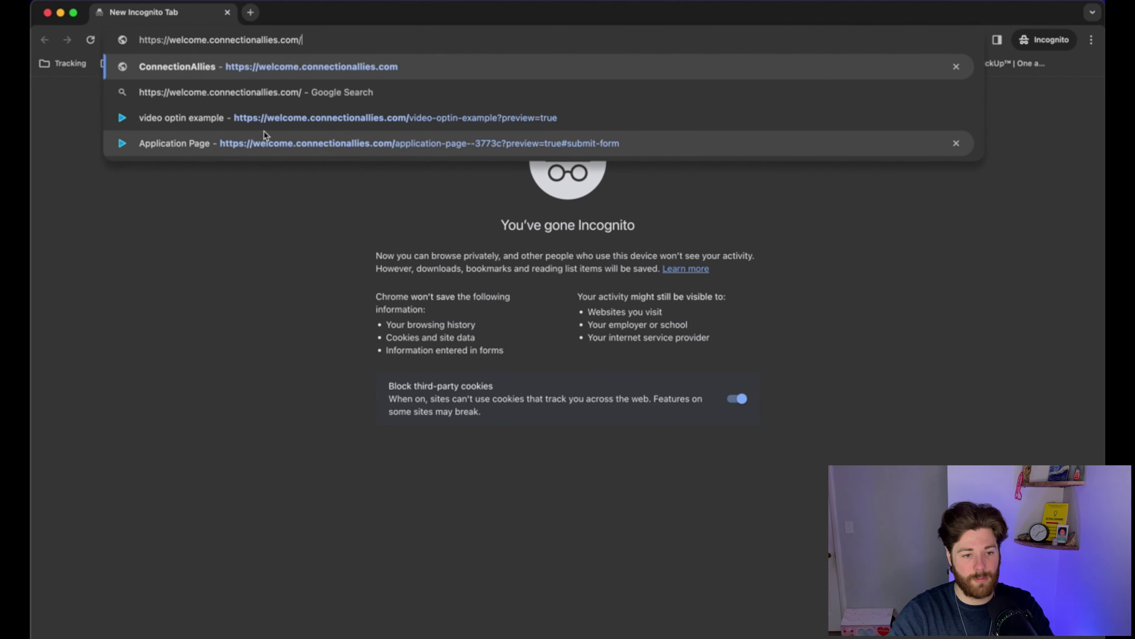
pyautogui.press('Return')
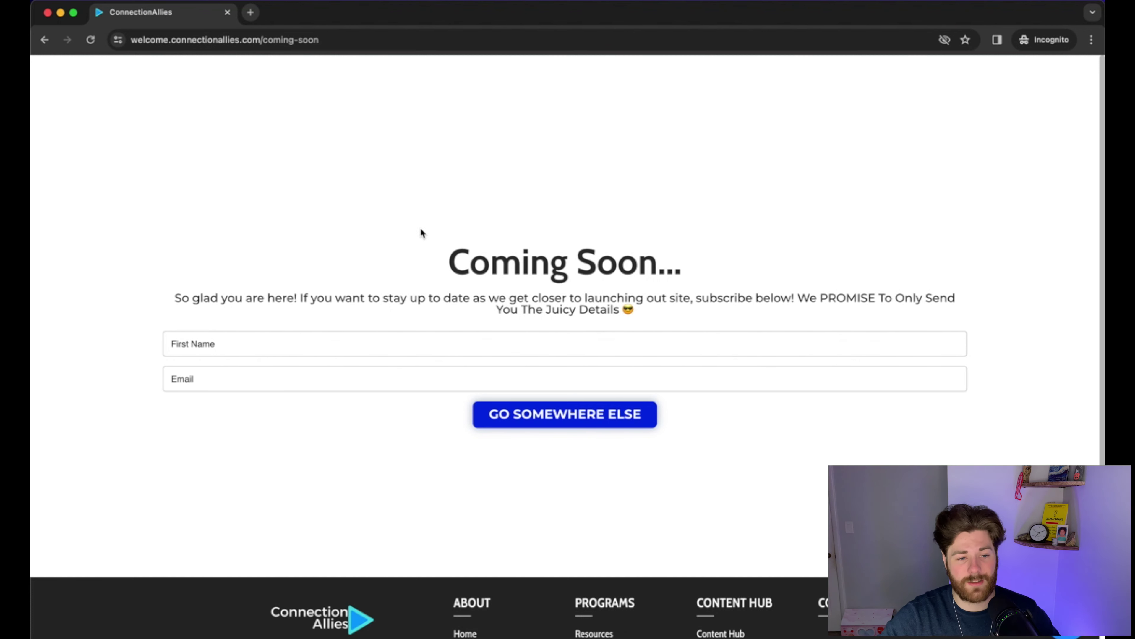
# Replace the coming-soon path in the address with blog and load that page to check the redirect
pyautogui.moveTo(322, 40); pyautogui.dragTo(286, 40)
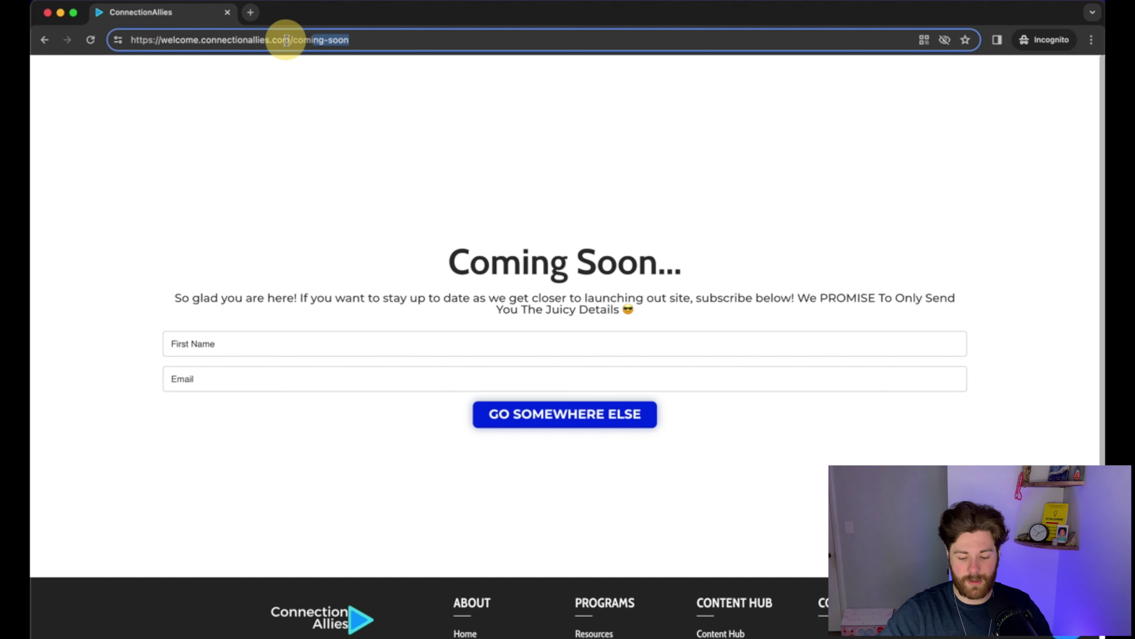
pyautogui.press('BackSpace')
pyautogui.press('BackSpace')
pyautogui.press('BackSpace')
pyautogui.press('BackSpace')
pyautogui.press('BackSpace')
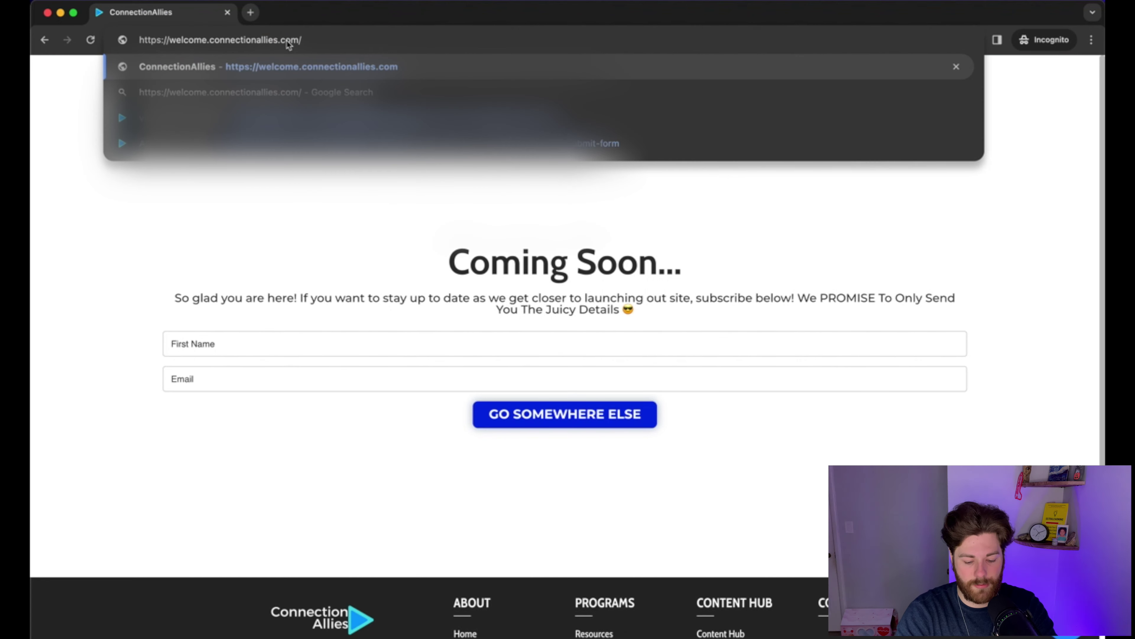
pyautogui.write('blog')
pyautogui.press('Return')
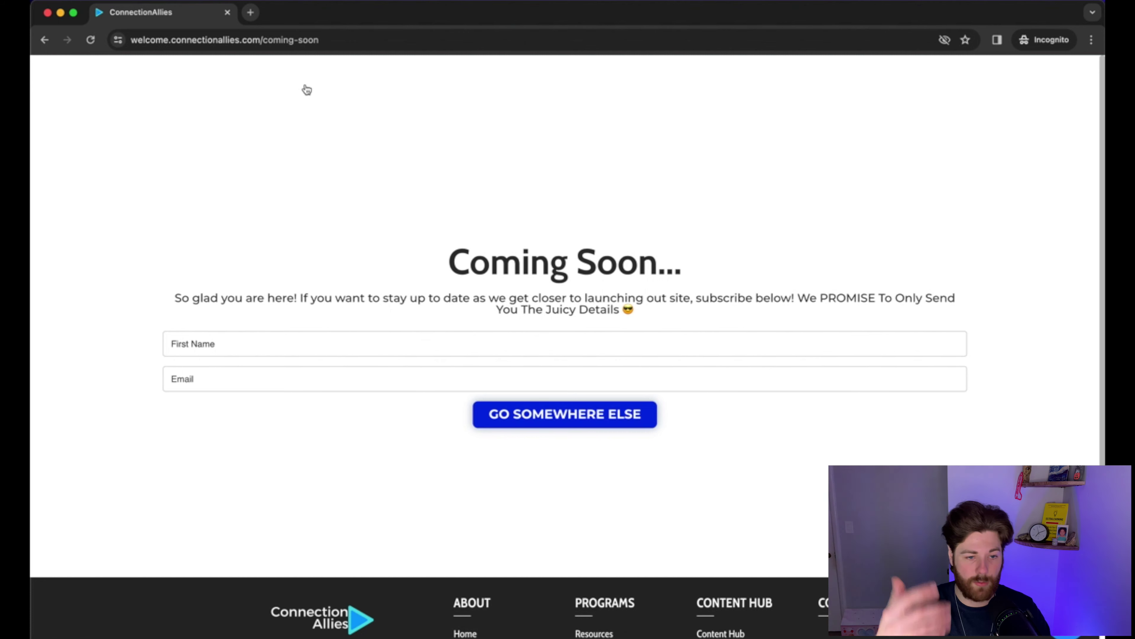
pyautogui.click(306, 143)
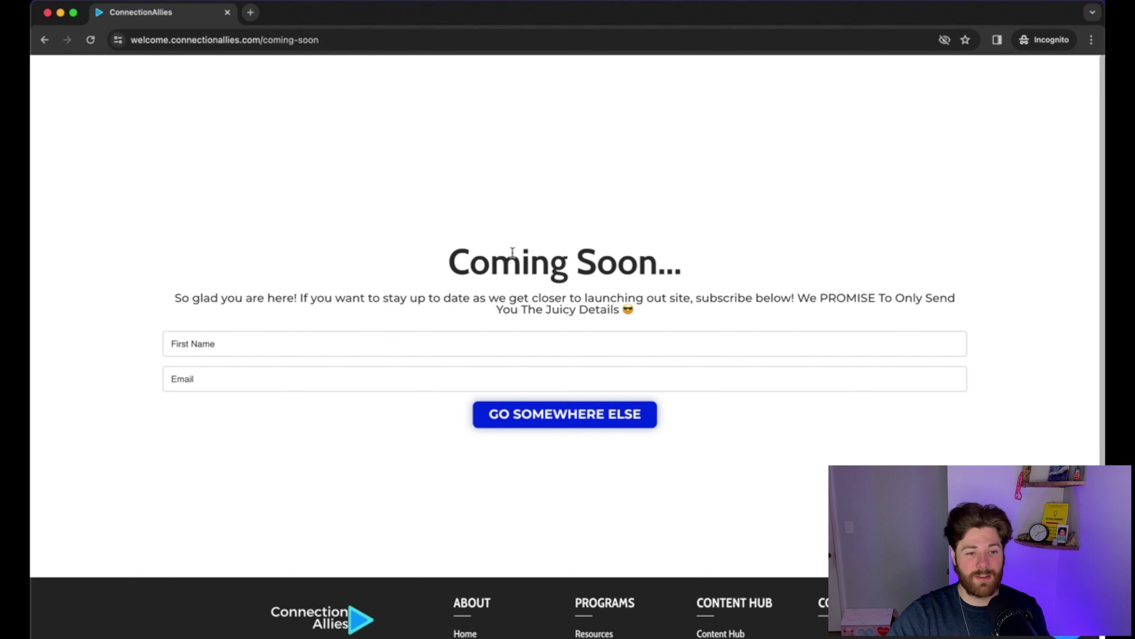
# Fill in the opt-in form with first name "test" and a test email address ending its number in 3, and submit it
pyautogui.click(354, 340)
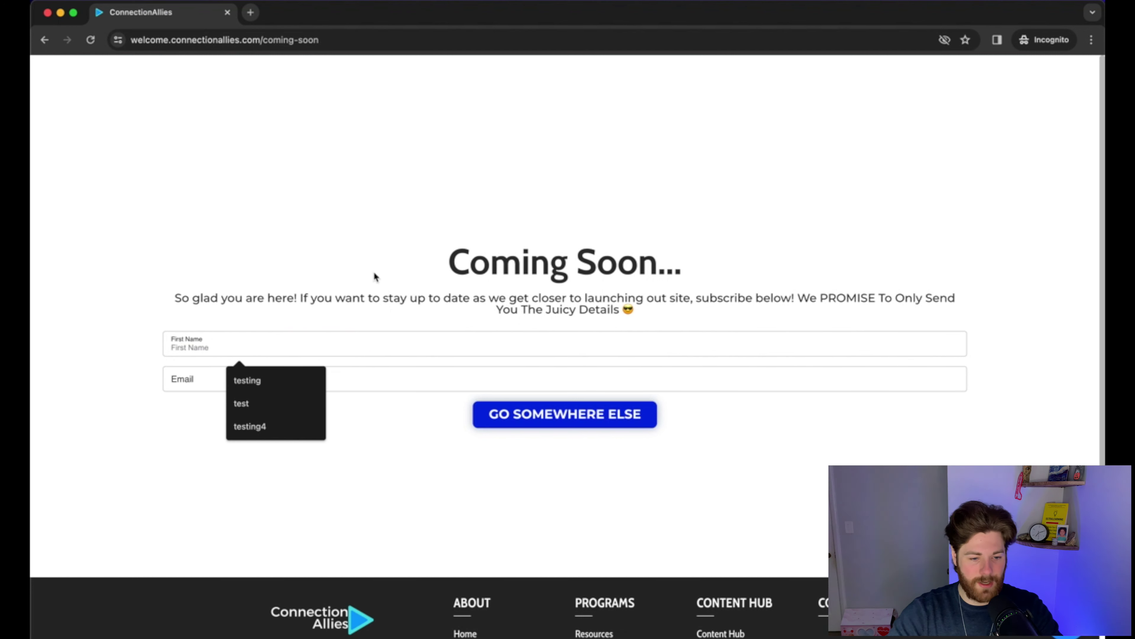
pyautogui.click(278, 406)
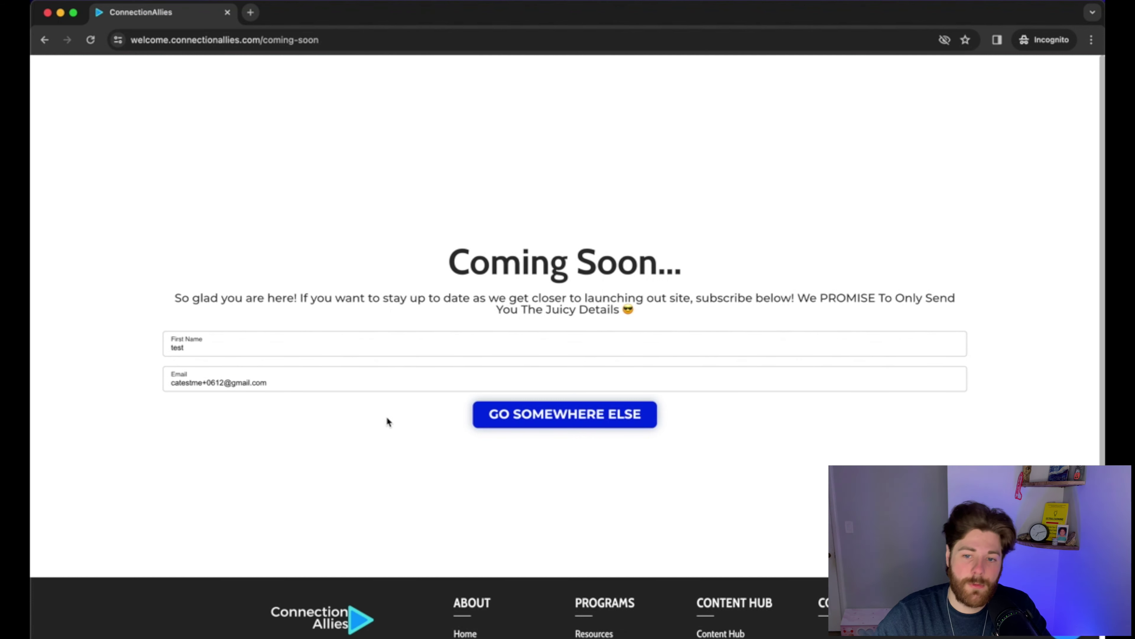
pyautogui.click(217, 382)
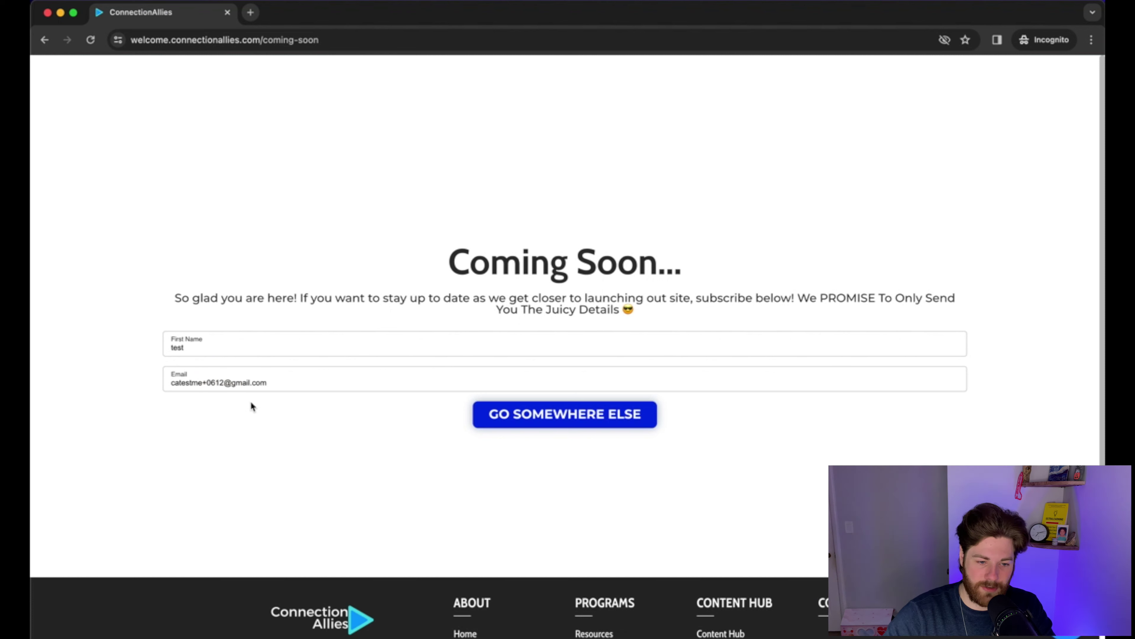
pyautogui.press('BackSpace')
pyautogui.write('3')
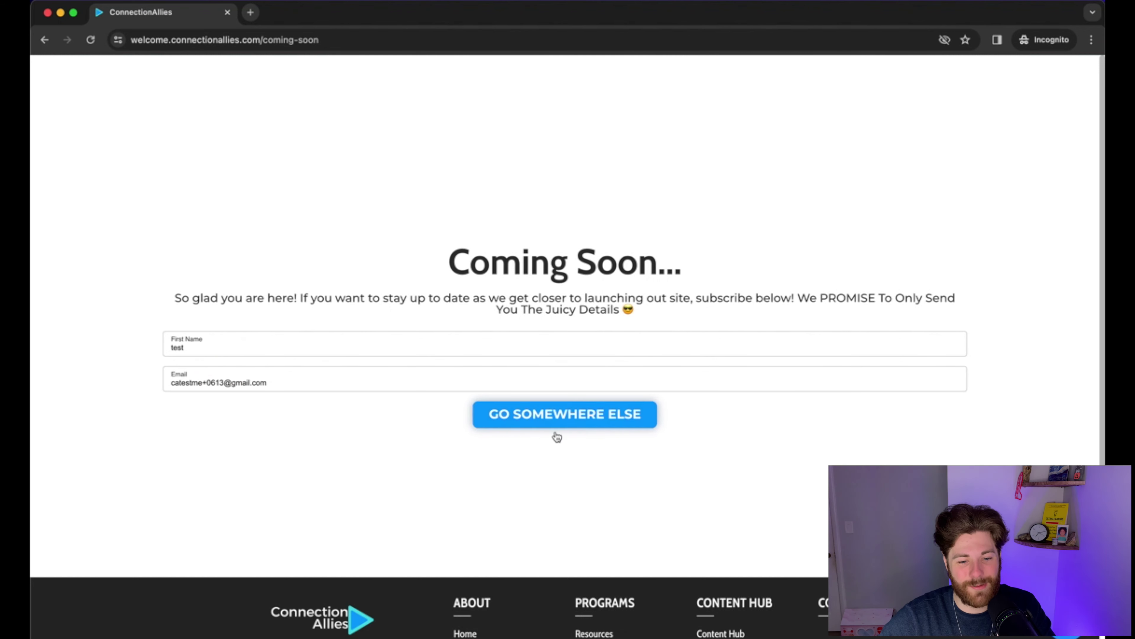
pyautogui.click(583, 423)
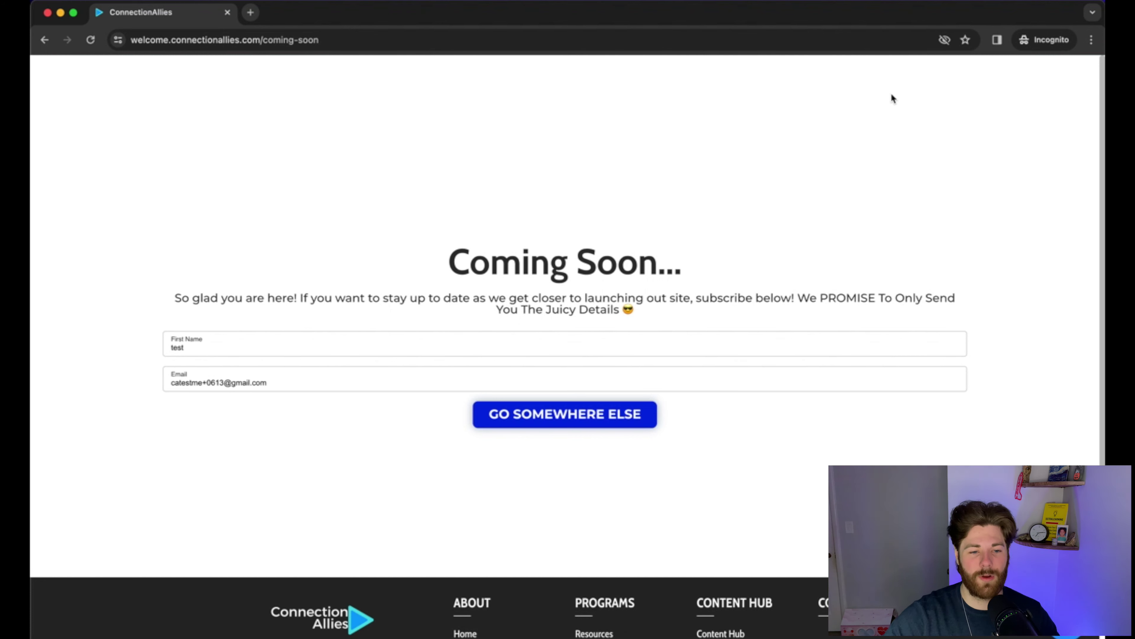
# Close the incognito page and open the contacts area in ClickFunnels
pyautogui.click(227, 12)
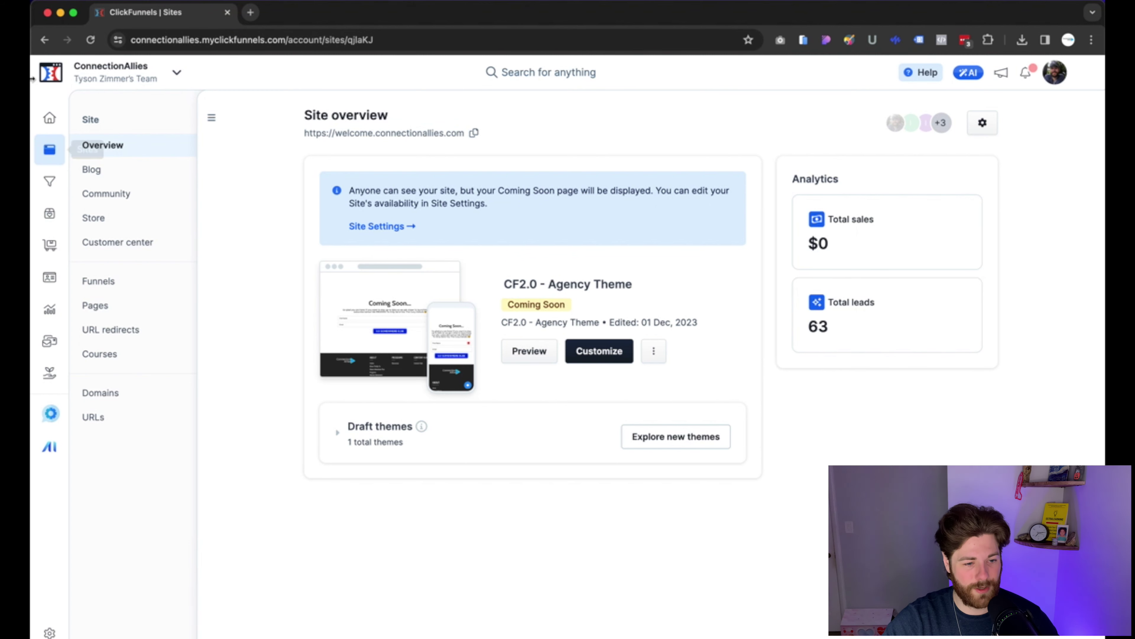
pyautogui.click(50, 277)
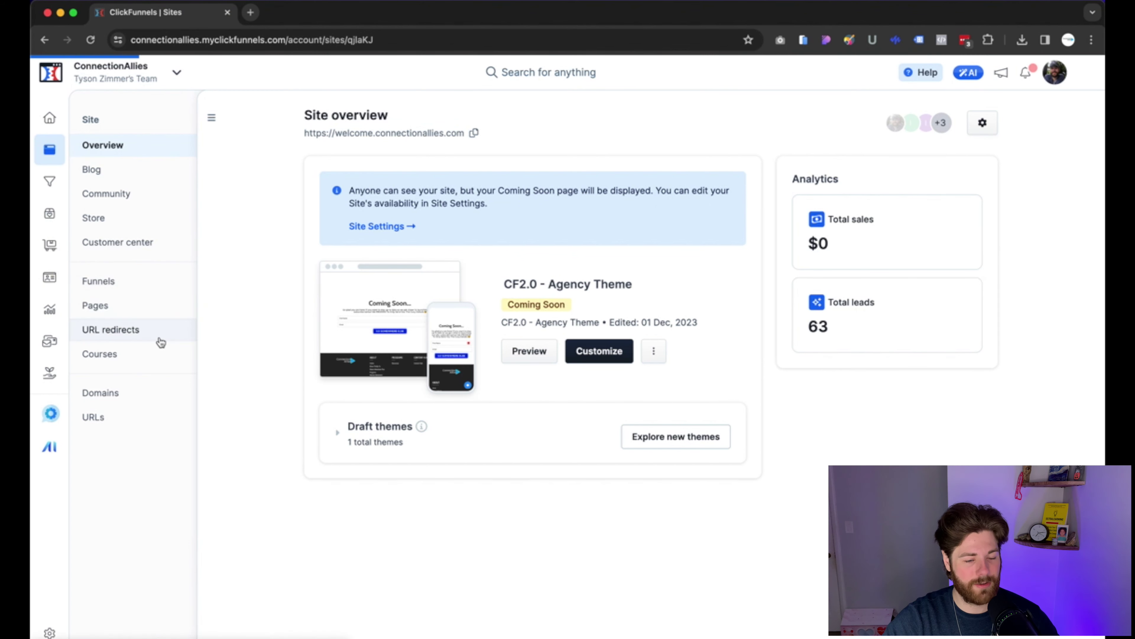